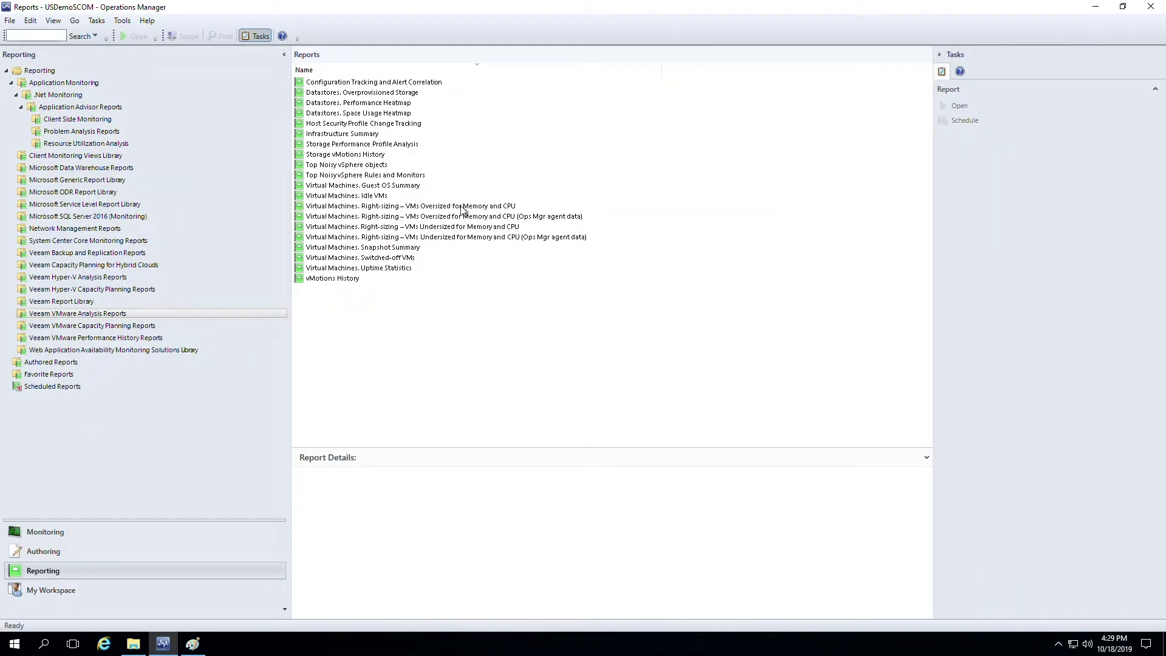
Open the "Virtual Machines. Idle VMs" report from the Veeam VMware Analysis Reports
left_click(462, 208)
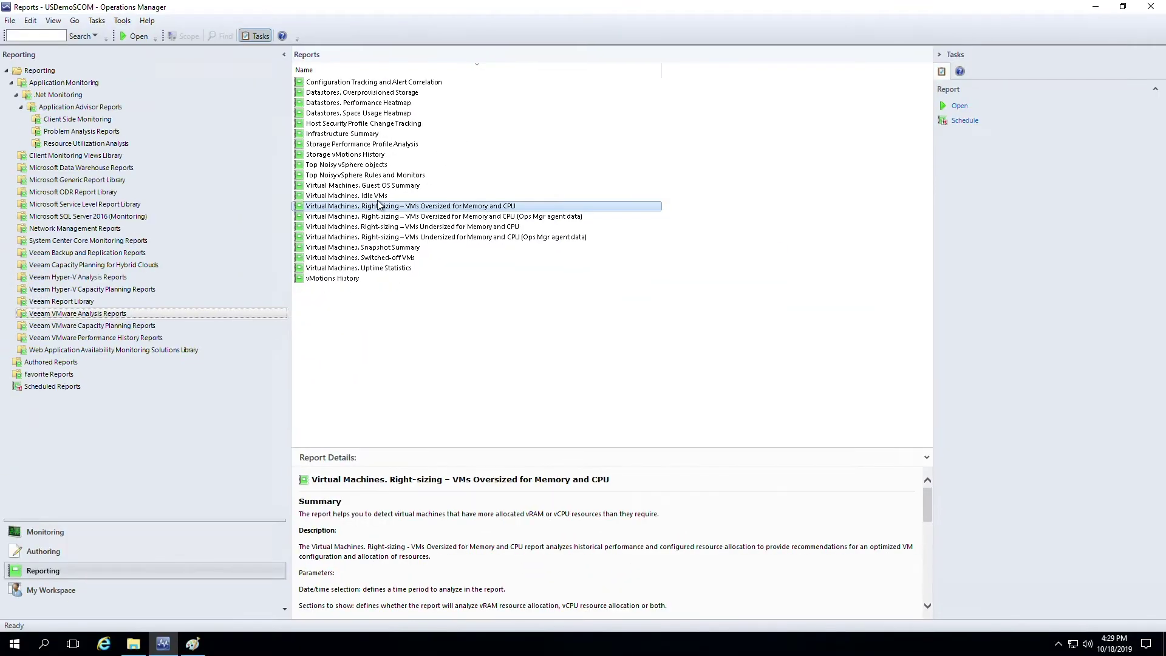
left_click(378, 197)
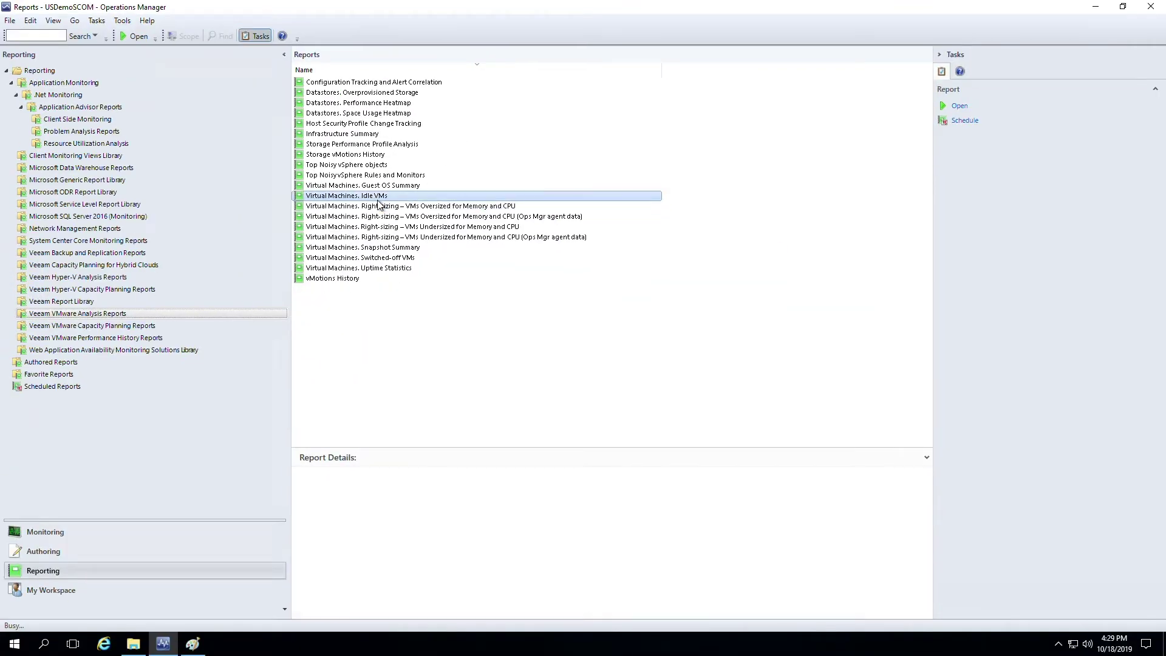
right_click(377, 198)
left_click(406, 236)
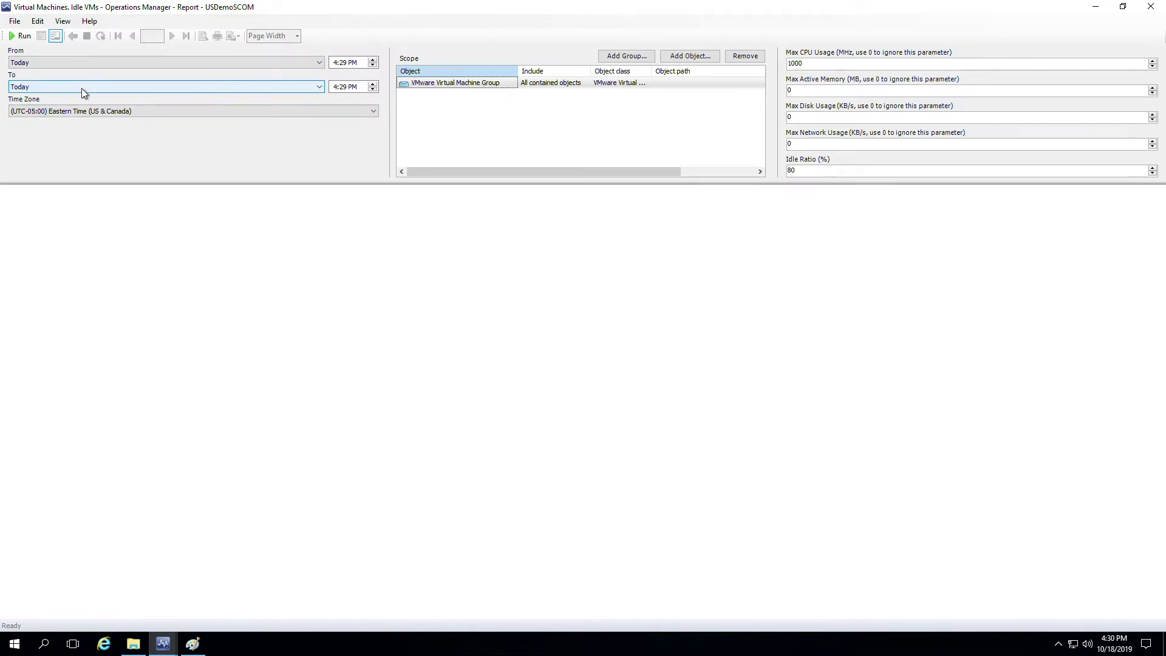
Set the report's start date to the first day of the previous month and run the report
left_click(79, 63)
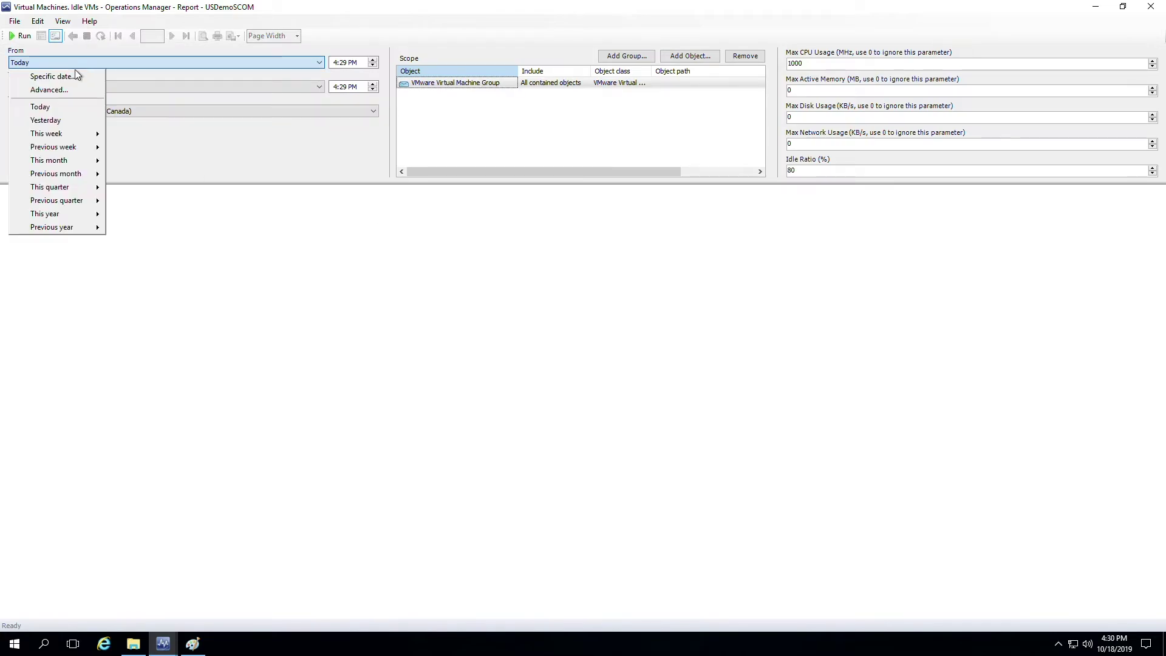
left_click(68, 176)
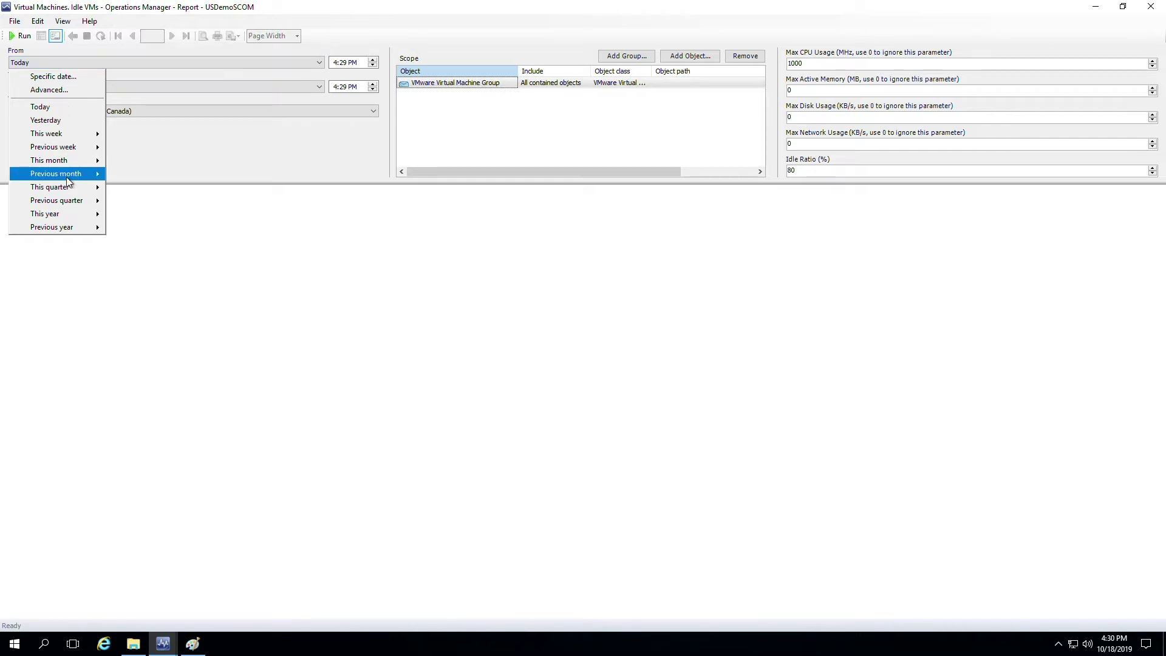
left_click(154, 177)
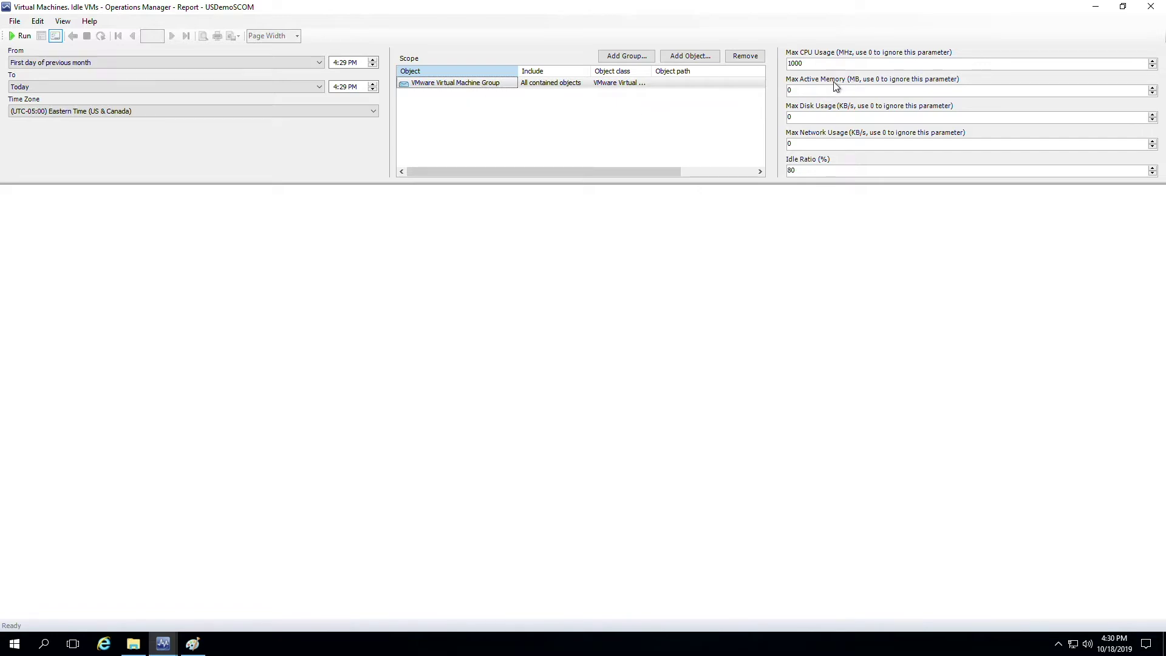
left_click(12, 43)
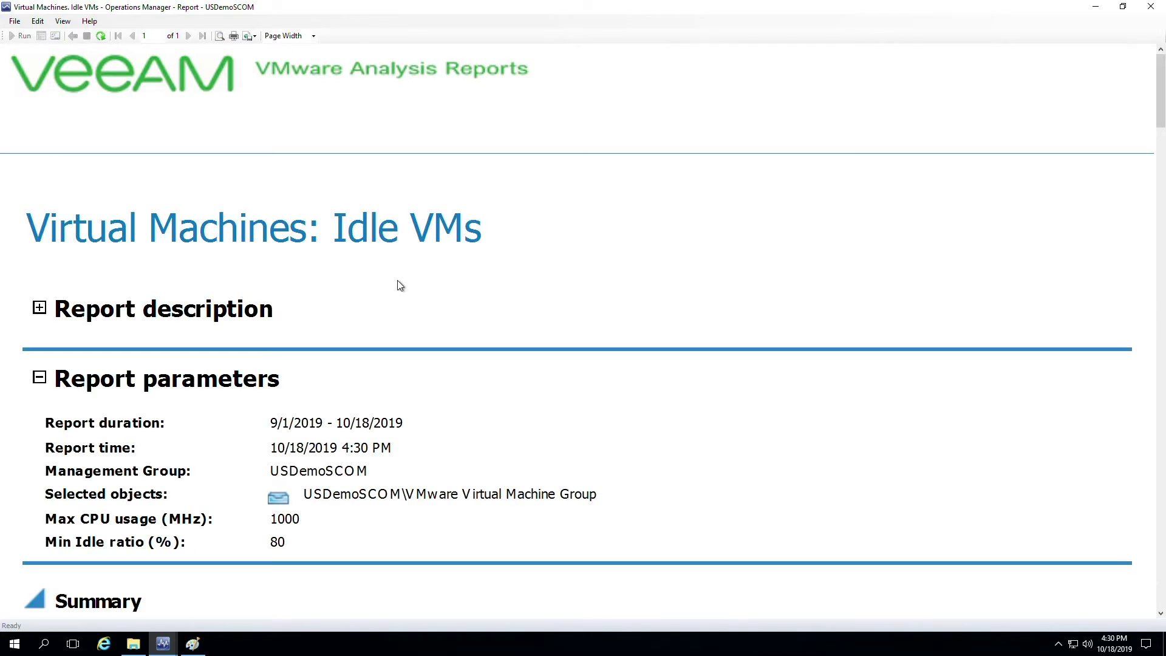
Examine the report parameters, the summary charts of idle and normal VM usage, and the top datastores by wasted space
scroll(350, 422, "down", 2)
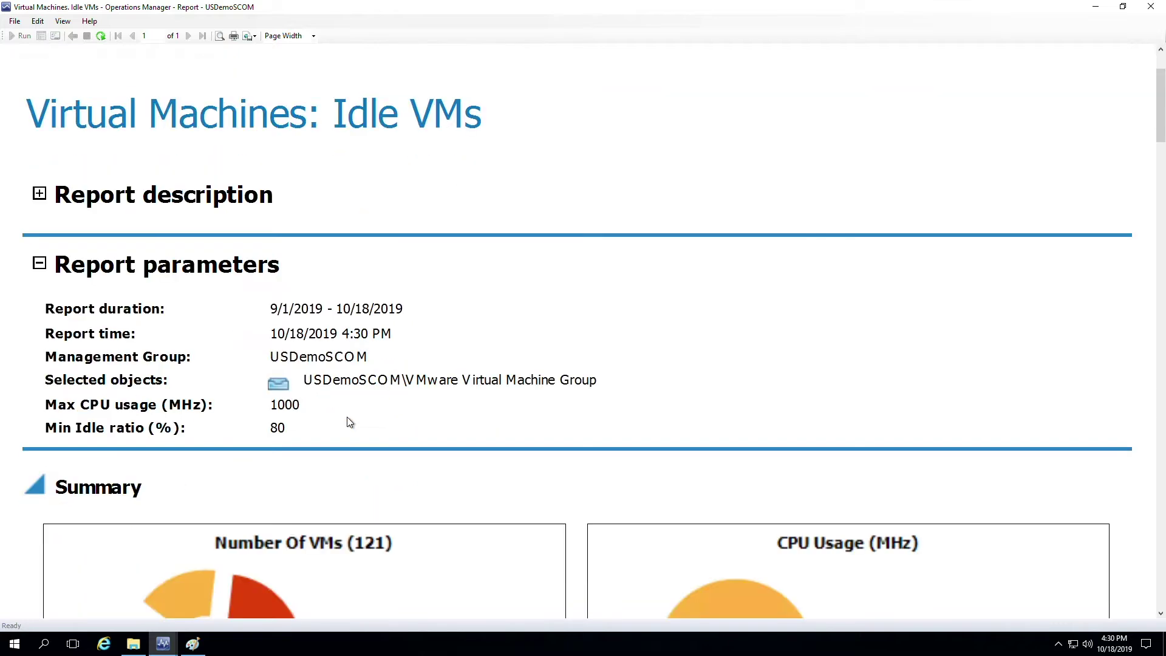
scroll(350, 423, "down", 4)
scroll(350, 422, "down", 5)
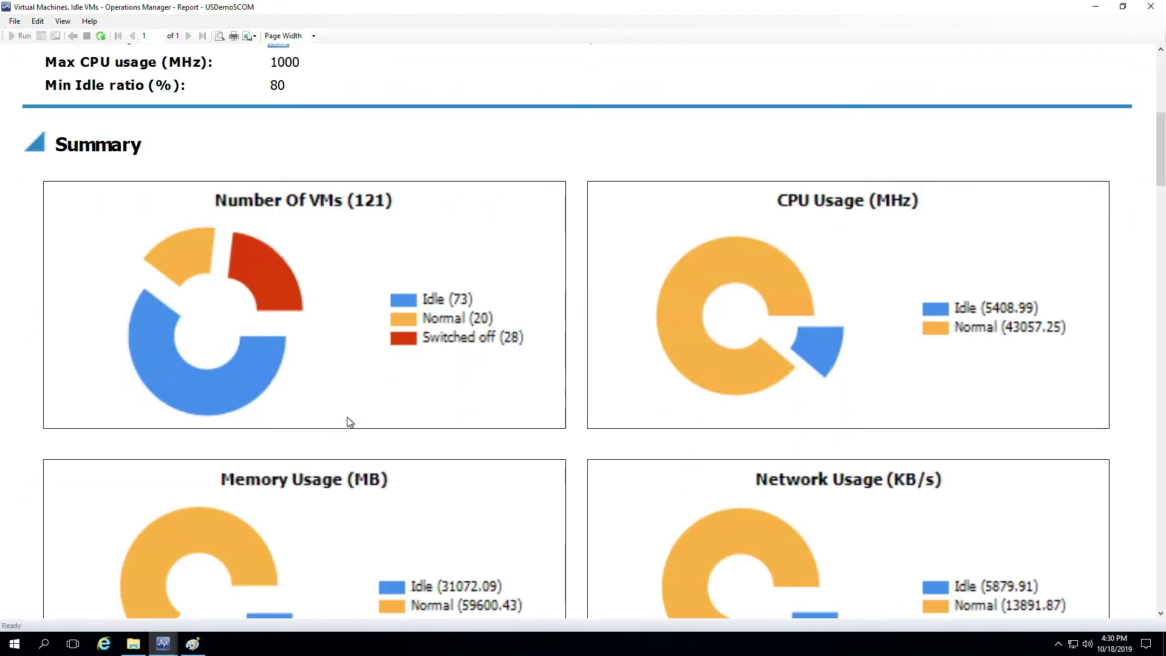
scroll(350, 422, "down", 1)
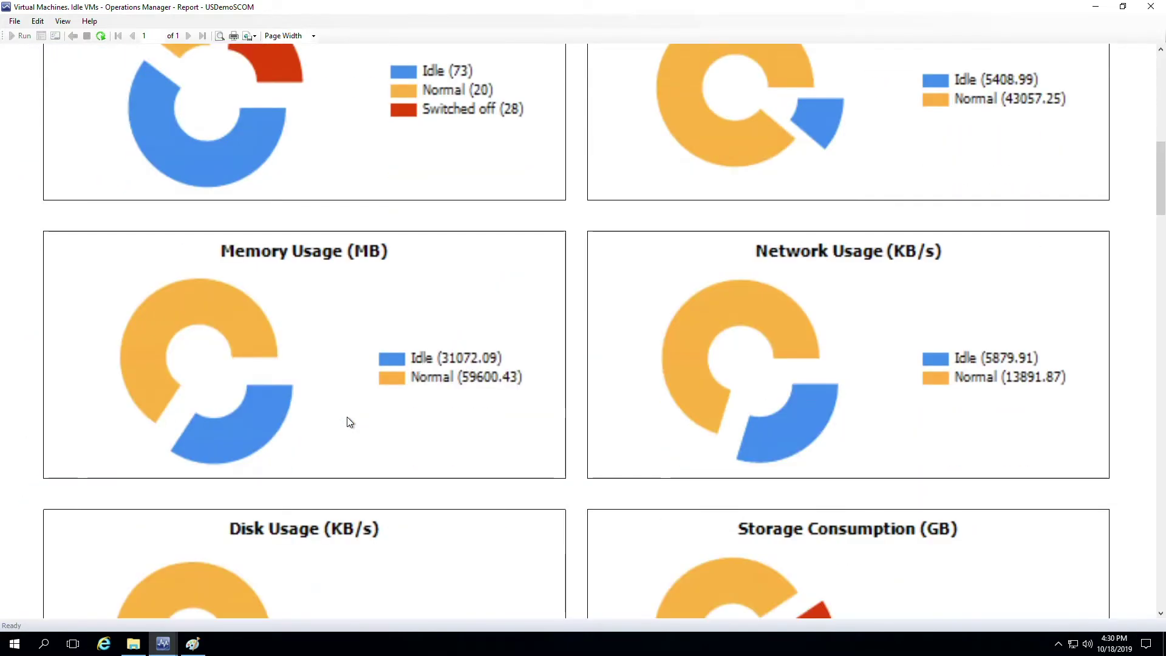
scroll(341, 407, "down", 2)
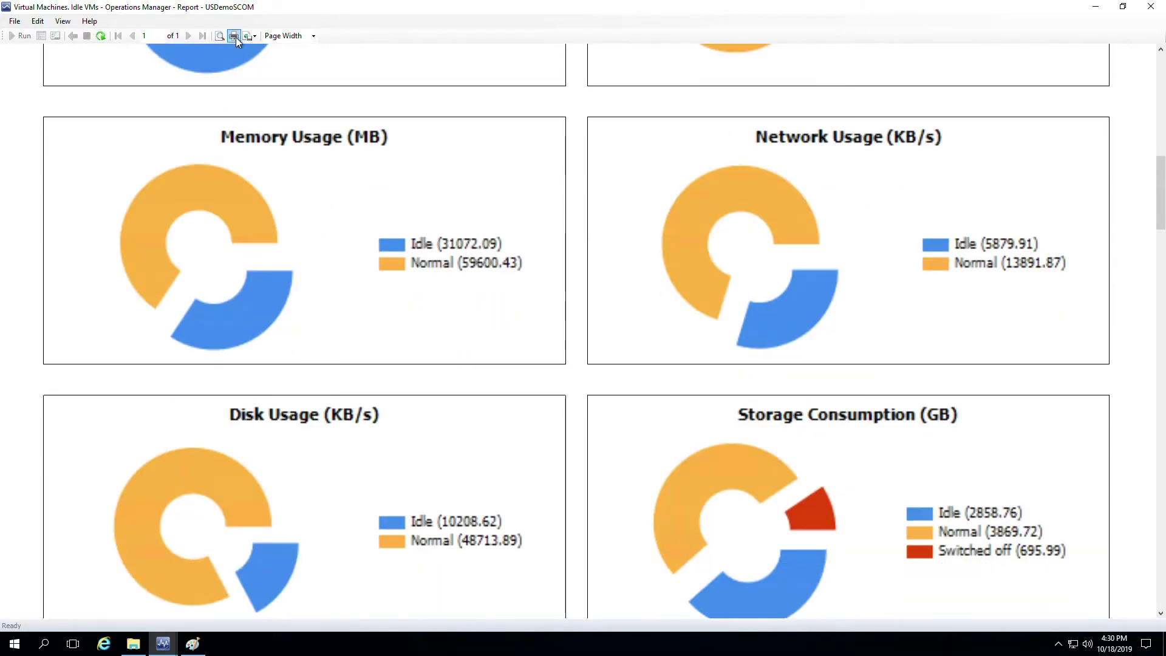
scroll(311, 368, "down", 1)
scroll(313, 369, "down", 4)
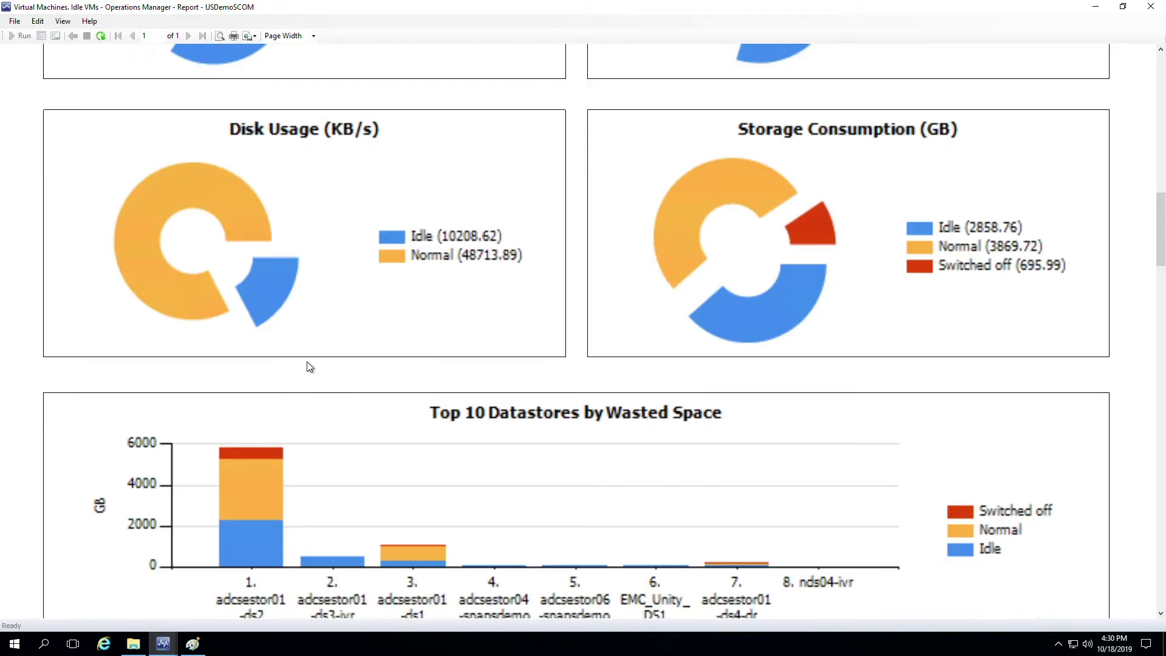
scroll(309, 364, "down", 2)
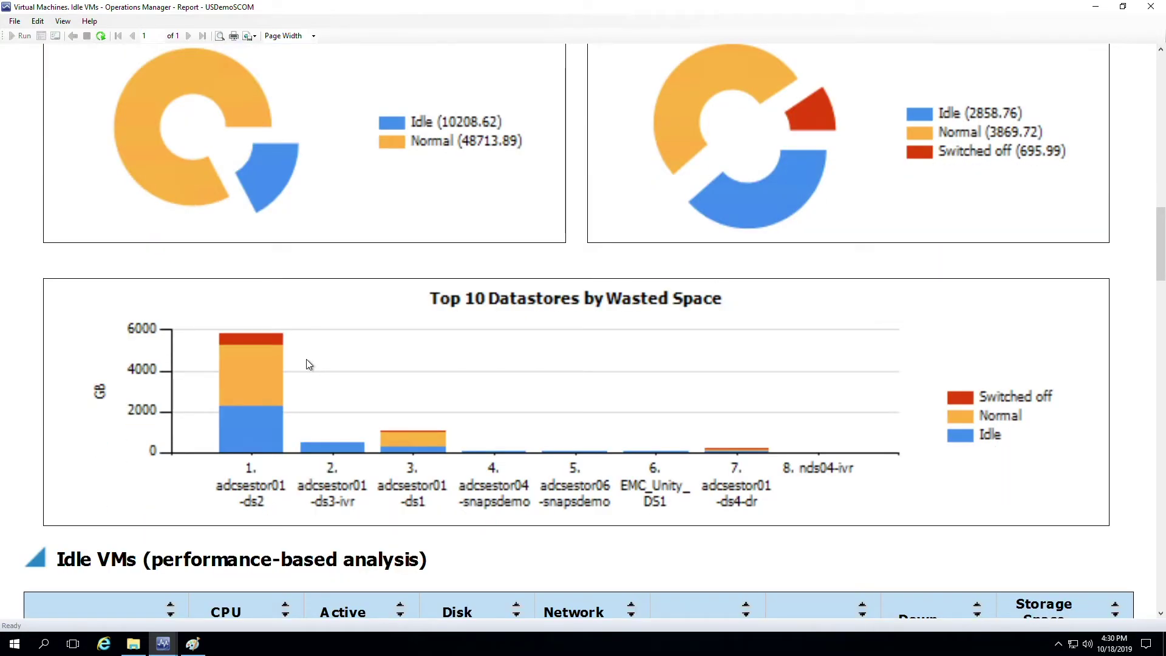
scroll(307, 362, "down", 5)
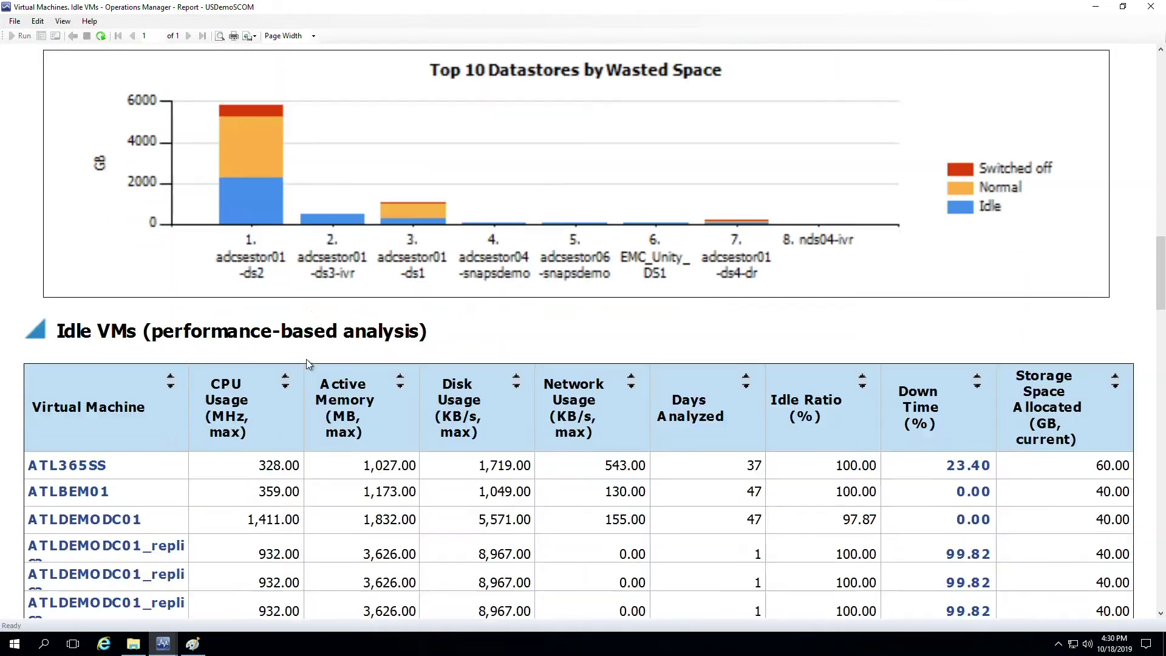
Look through the performance-based Idle VMs table for each machine's resource usage, idle ratio and down time
scroll(306, 363, "down", 2)
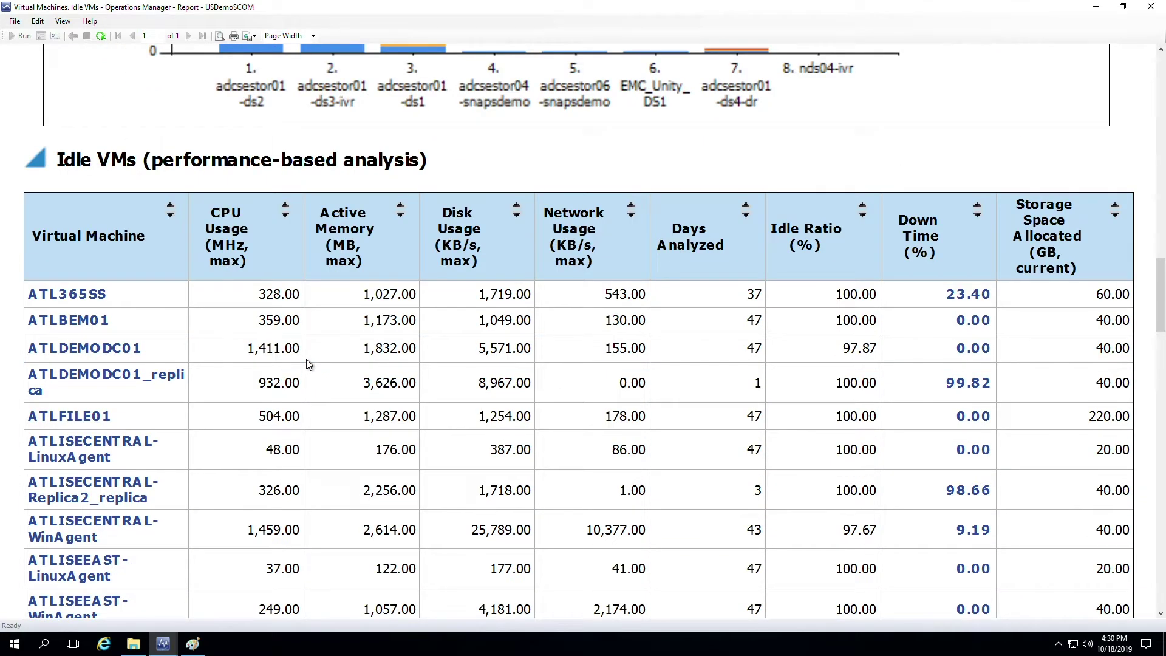
scroll(307, 363, "down", 1)
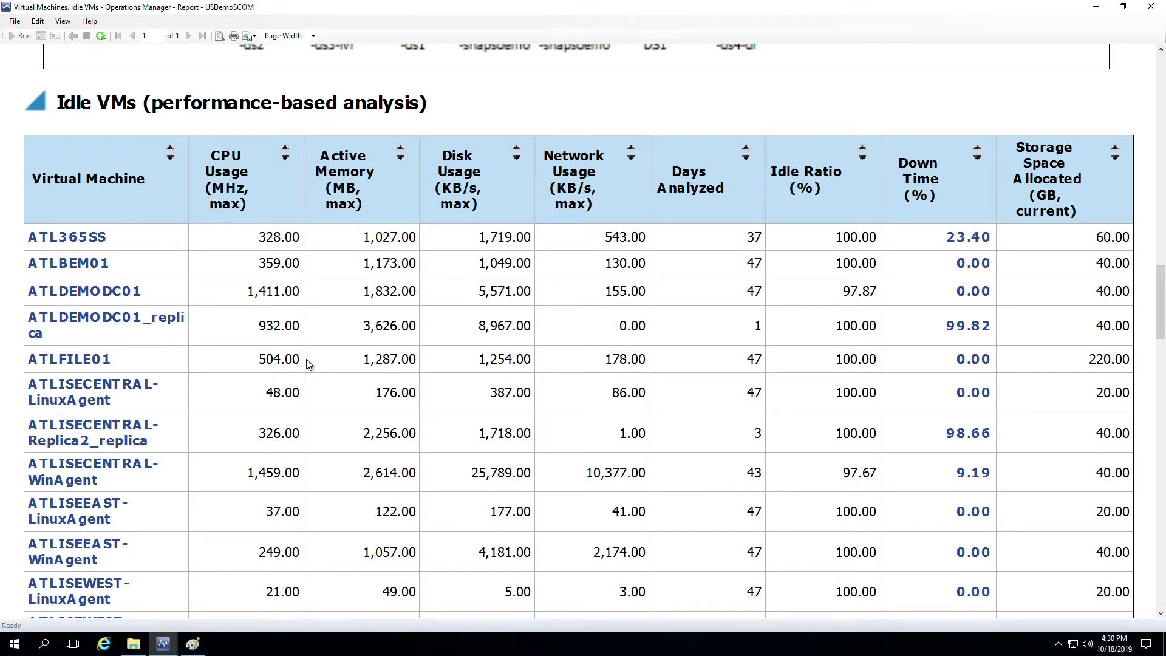
scroll(308, 364, "down", 10)
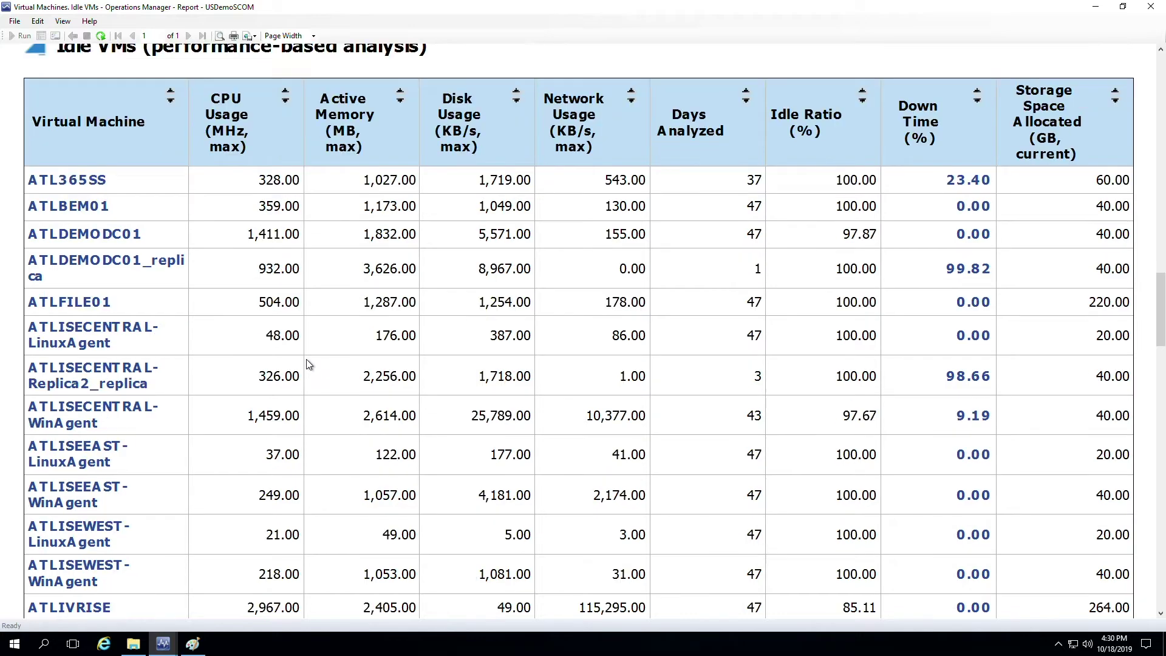
scroll(308, 363, "down", 10)
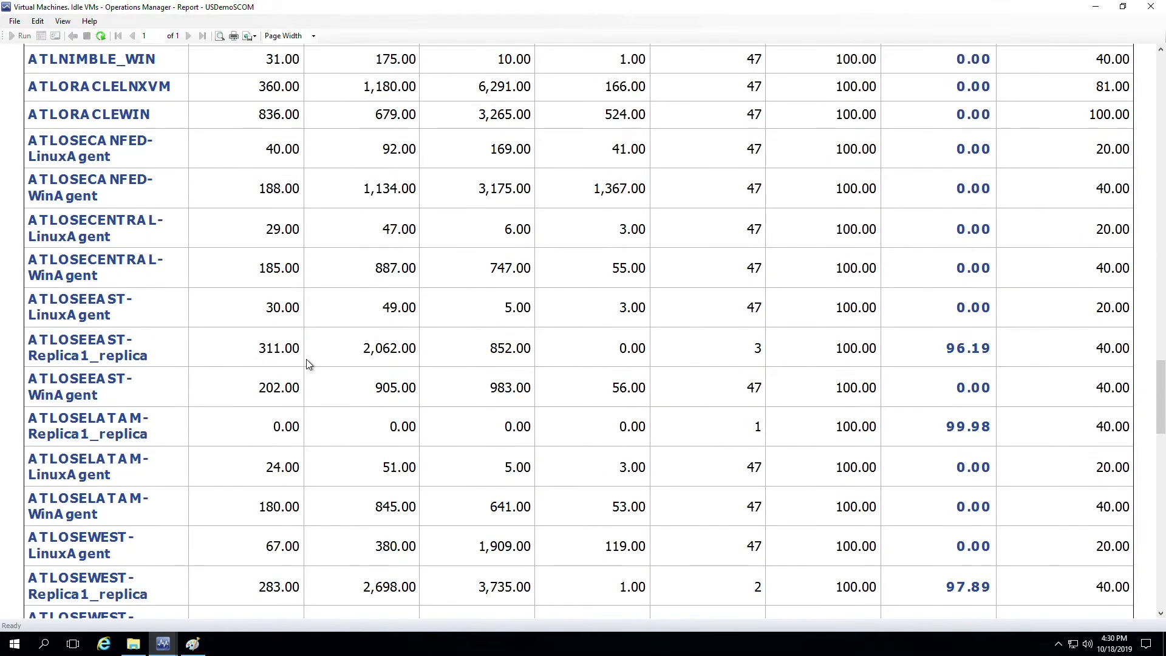
scroll(308, 363, "down", 5)
scroll(307, 363, "down", 8)
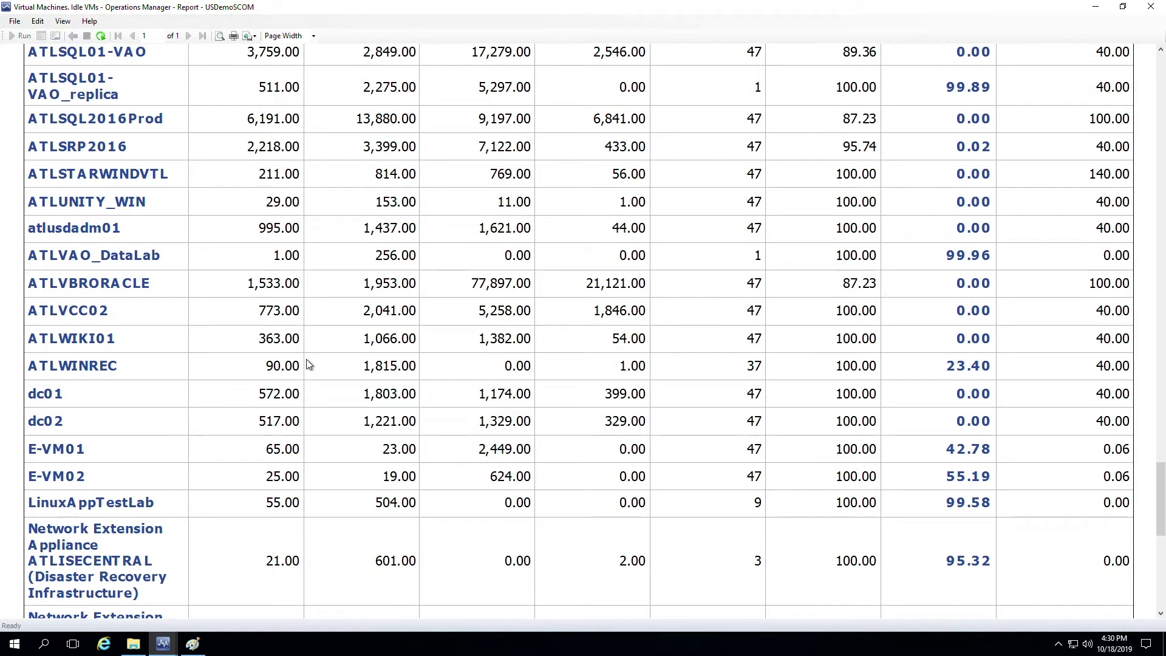
scroll(308, 363, "down", 3)
Sort the Idle VMs table by Down Time (%) in descending order and look through the reordered machines
scroll(307, 361, "up", 10)
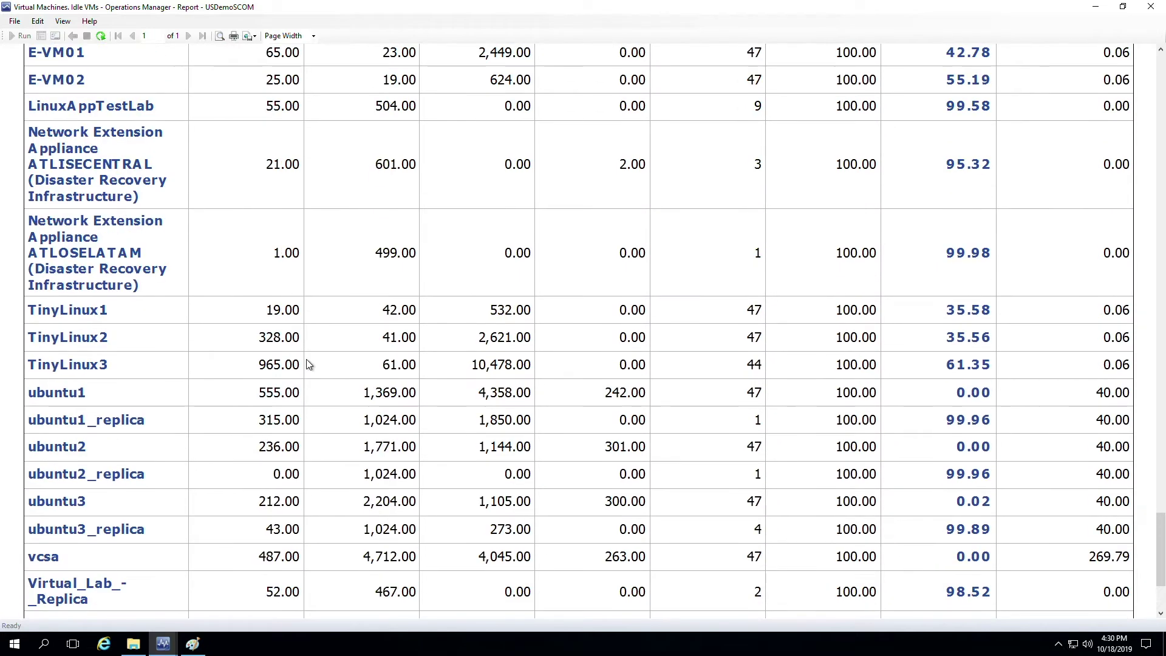
scroll(307, 364, "up", 7)
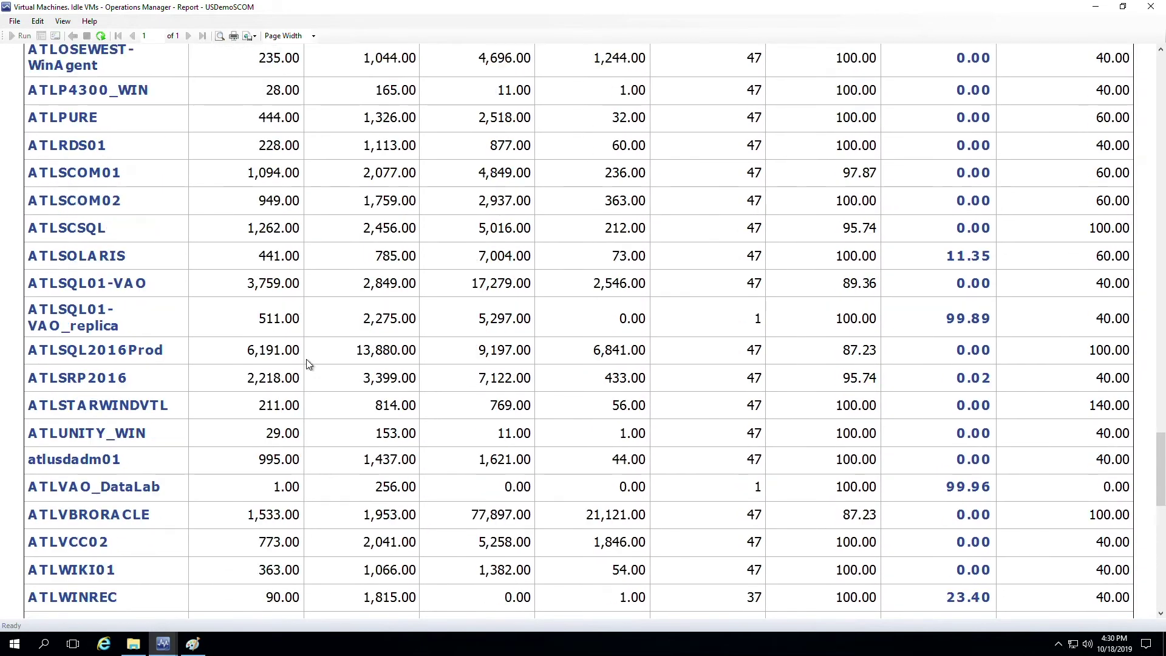
scroll(307, 363, "up", 2)
scroll(307, 363, "up", 9)
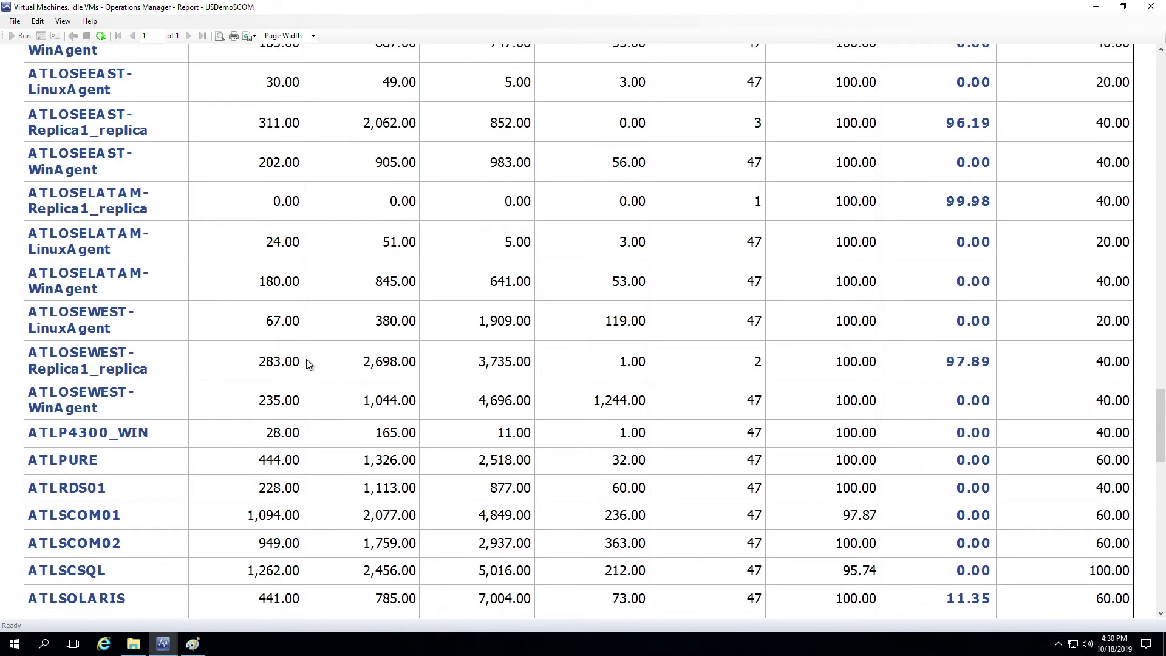
scroll(306, 359, "up", 10)
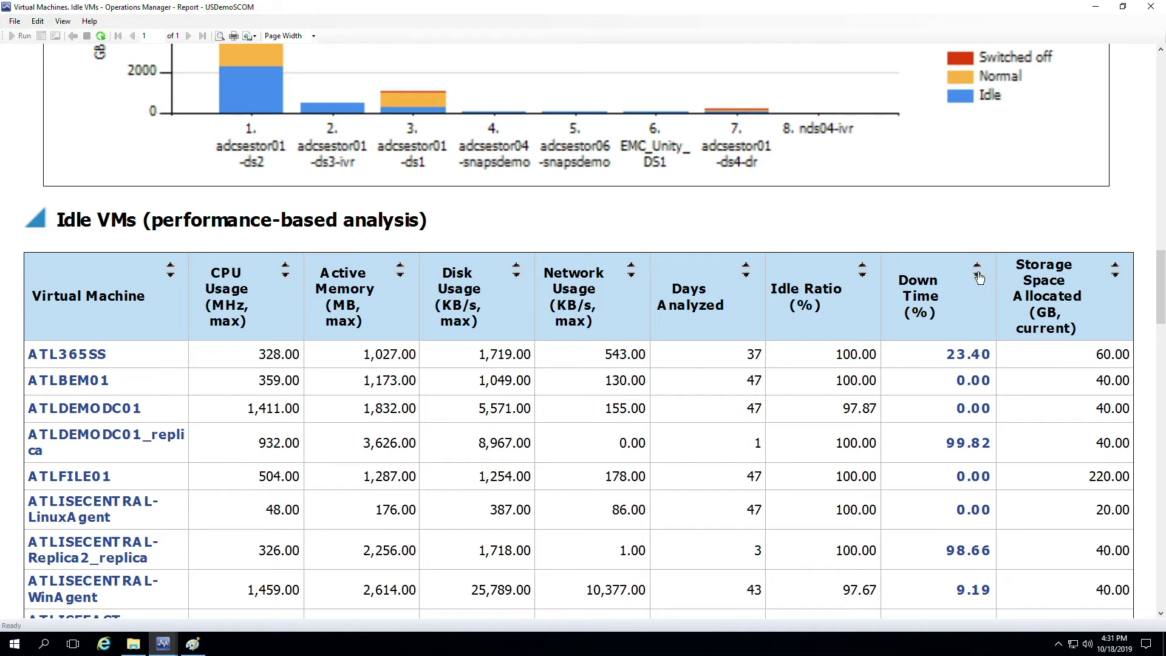
left_click(977, 271)
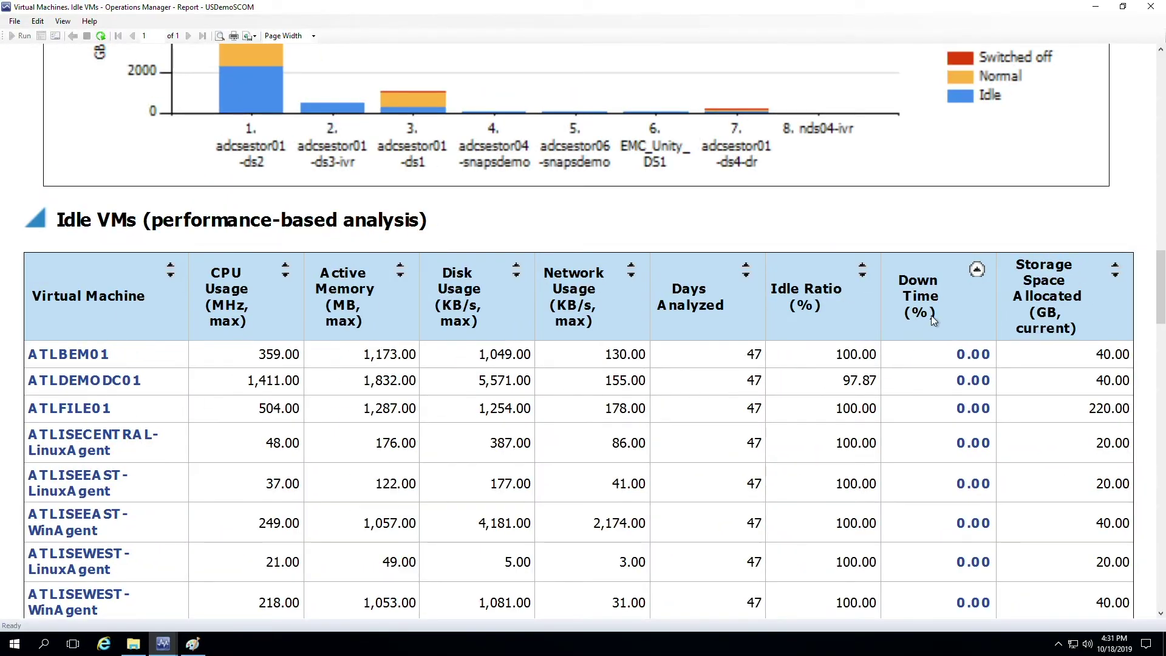
left_click(977, 269)
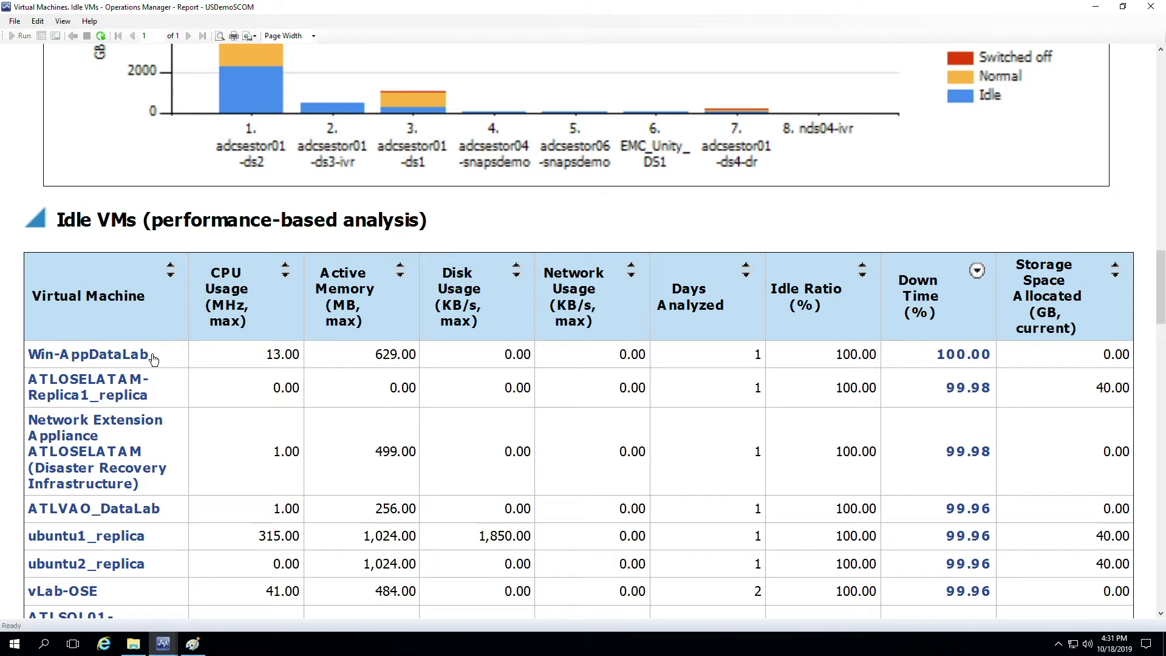
scroll(153, 359, "down", 1)
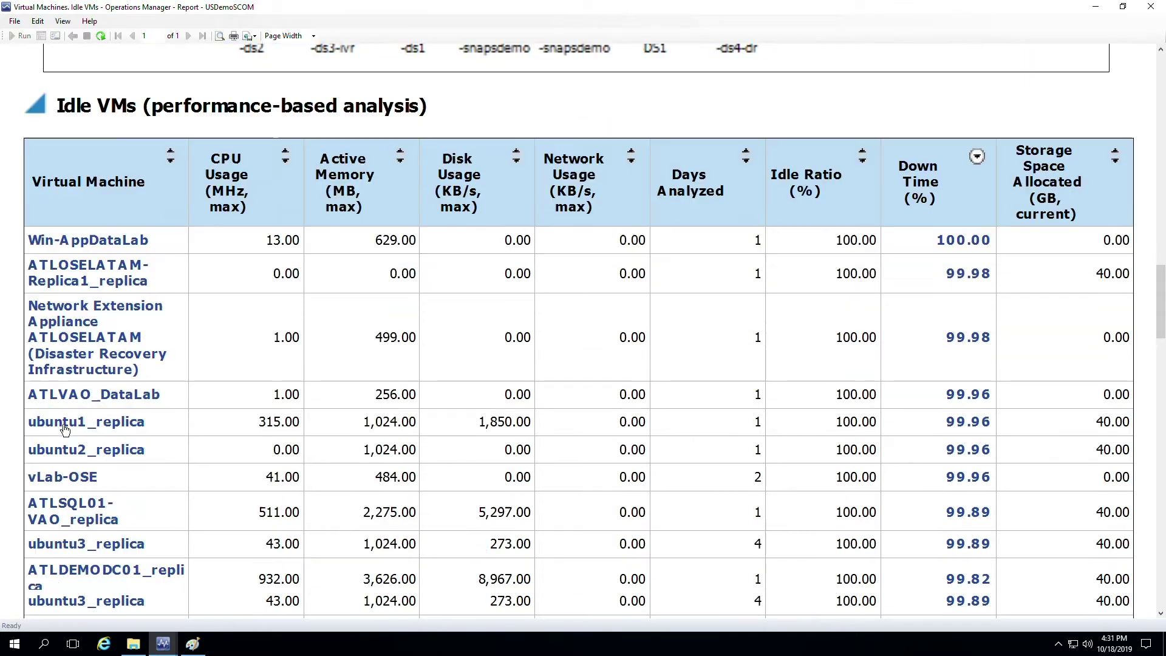
scroll(65, 429, "down", 1)
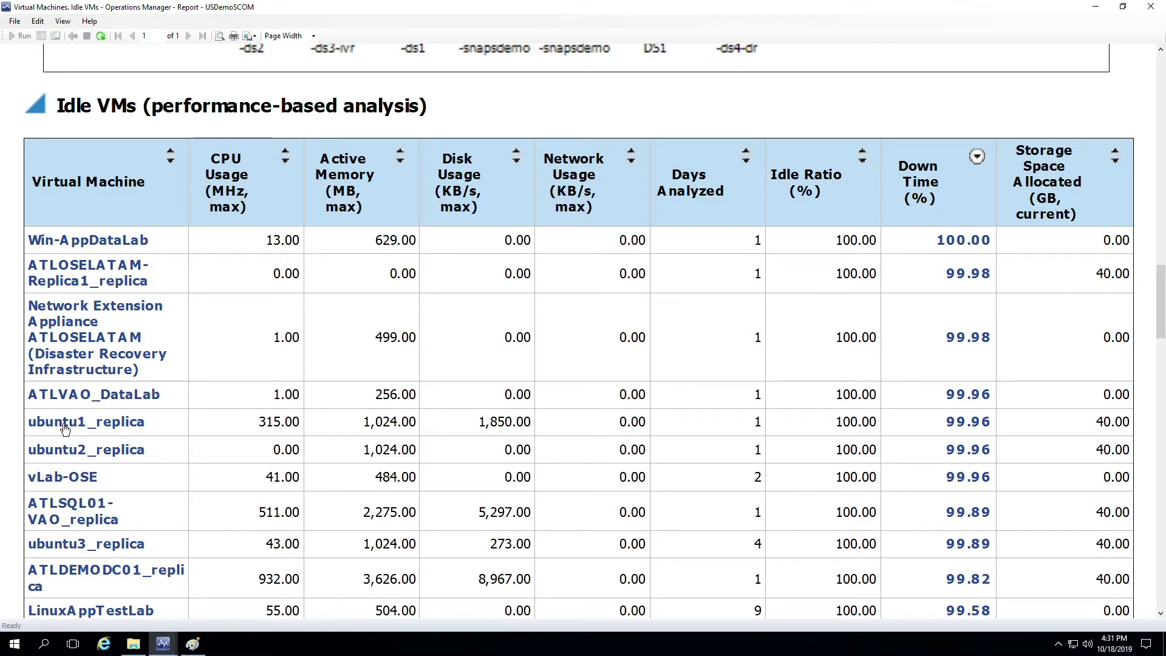
scroll(65, 429, "down", 1)
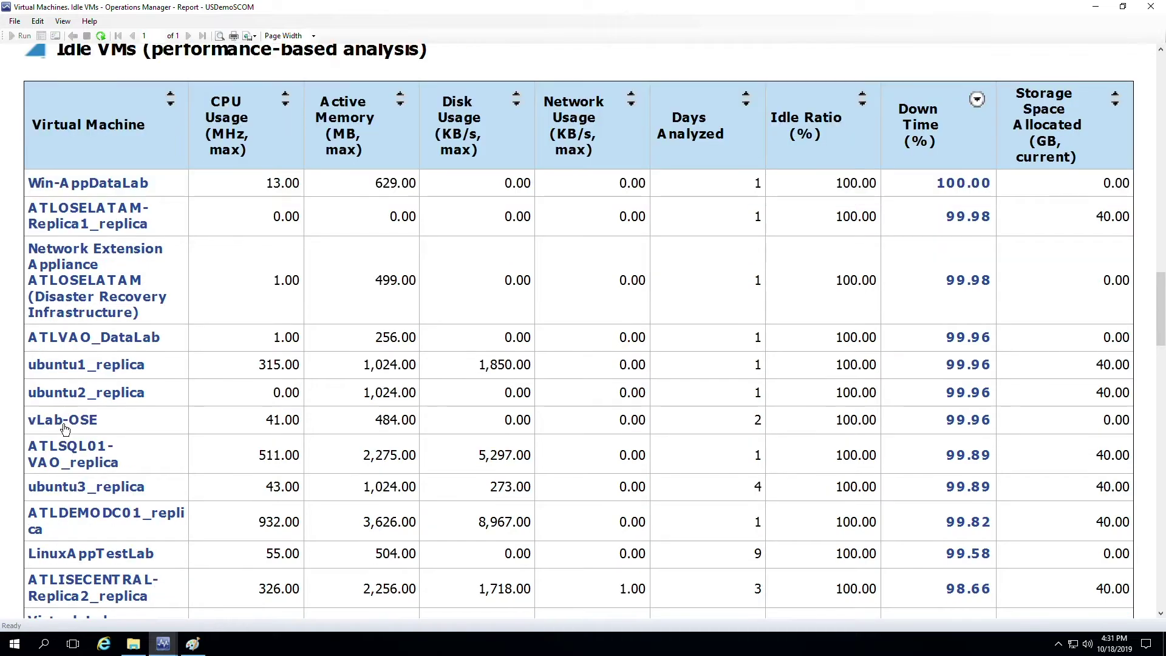
scroll(65, 429, "down", 8)
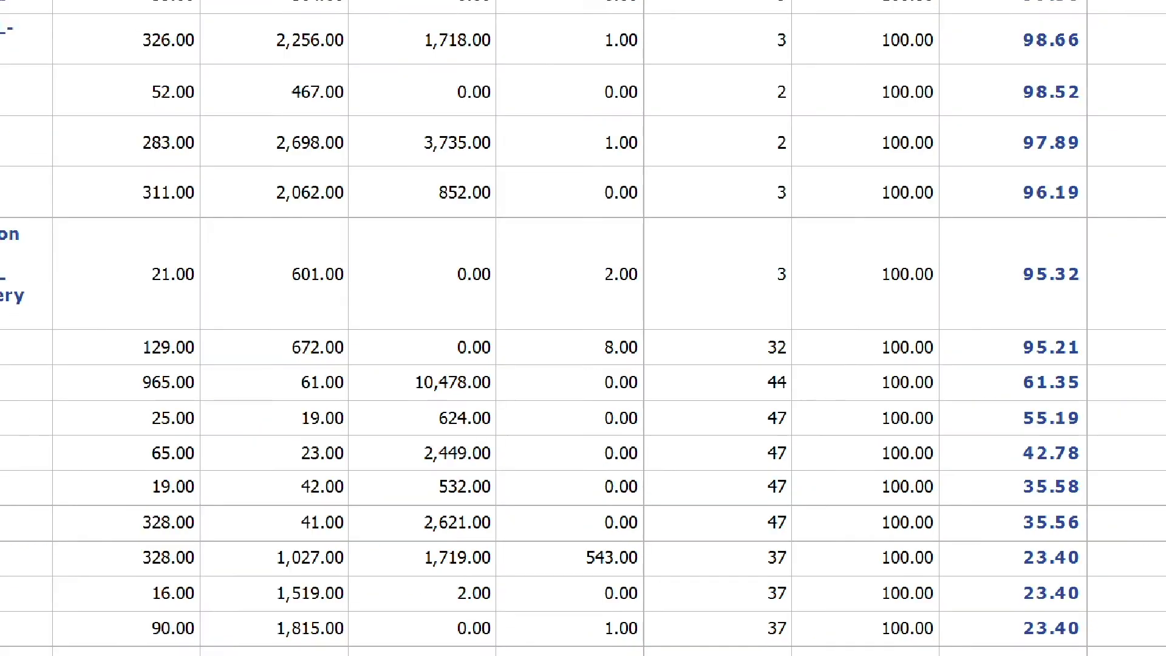
scroll(676, 466, "up", 10)
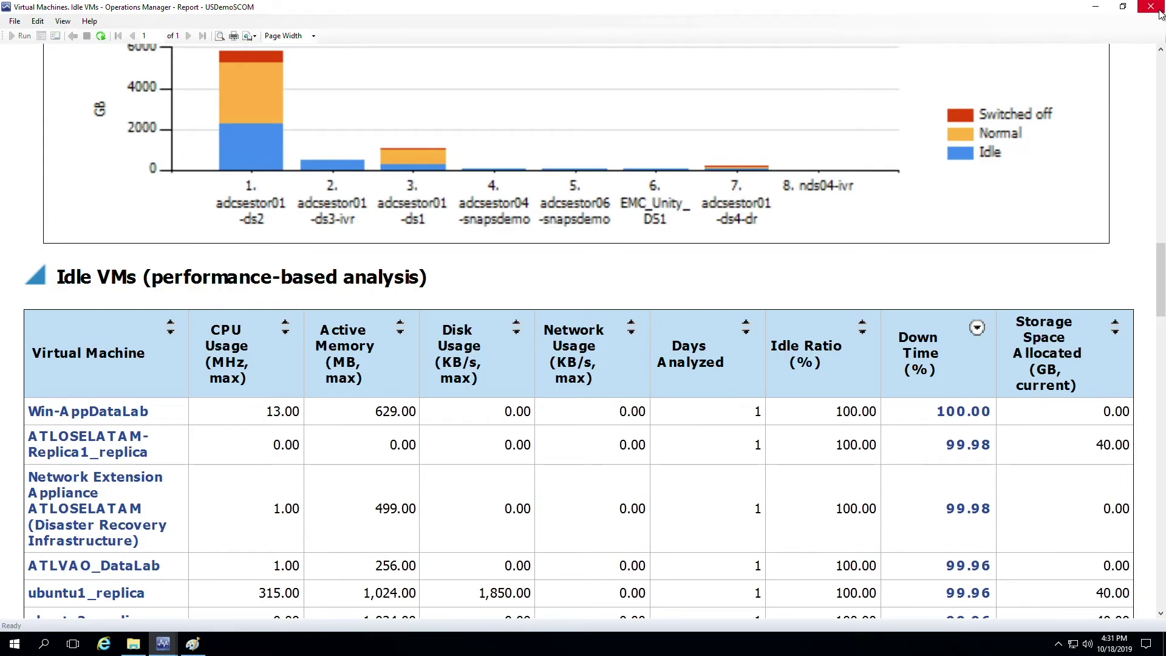
Close the Idle VMs report and open the "Virtual Machines. Right-sizing – VMs Oversized for Memory and CPU" report
left_click(1151, 7)
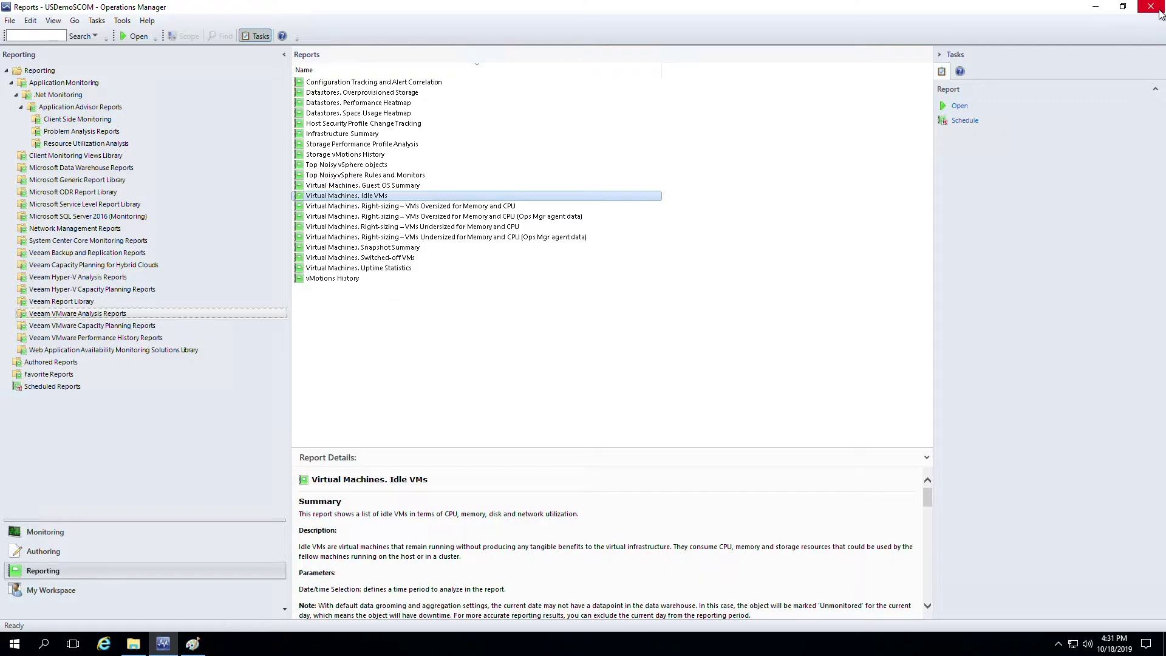
left_click(366, 207)
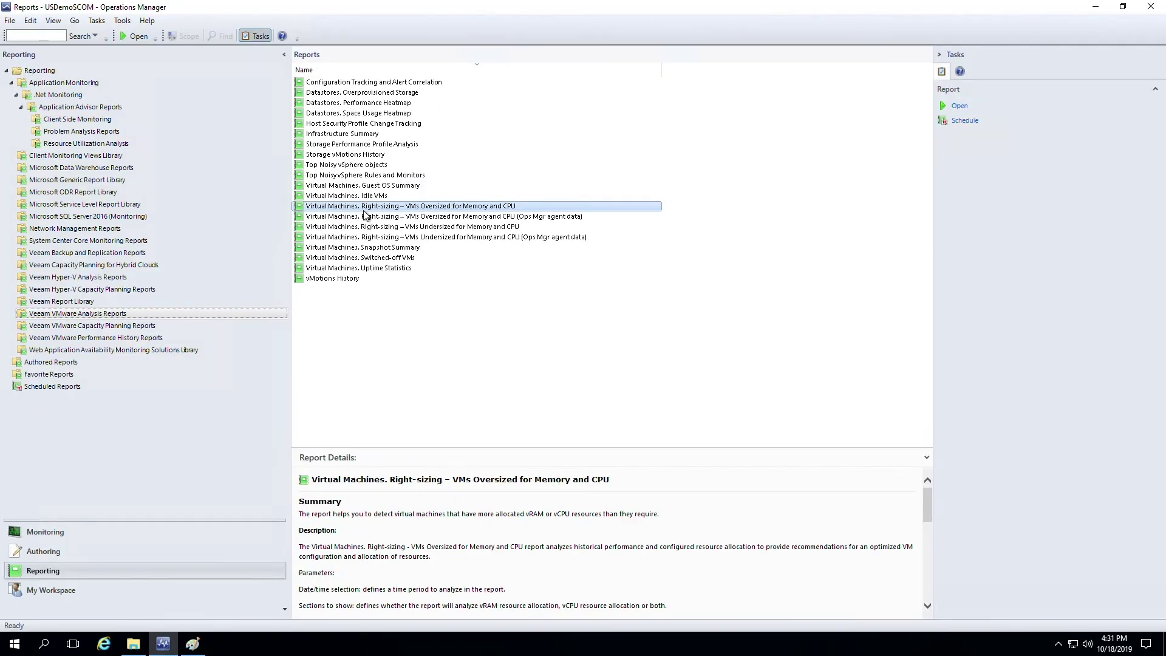
right_click(363, 210)
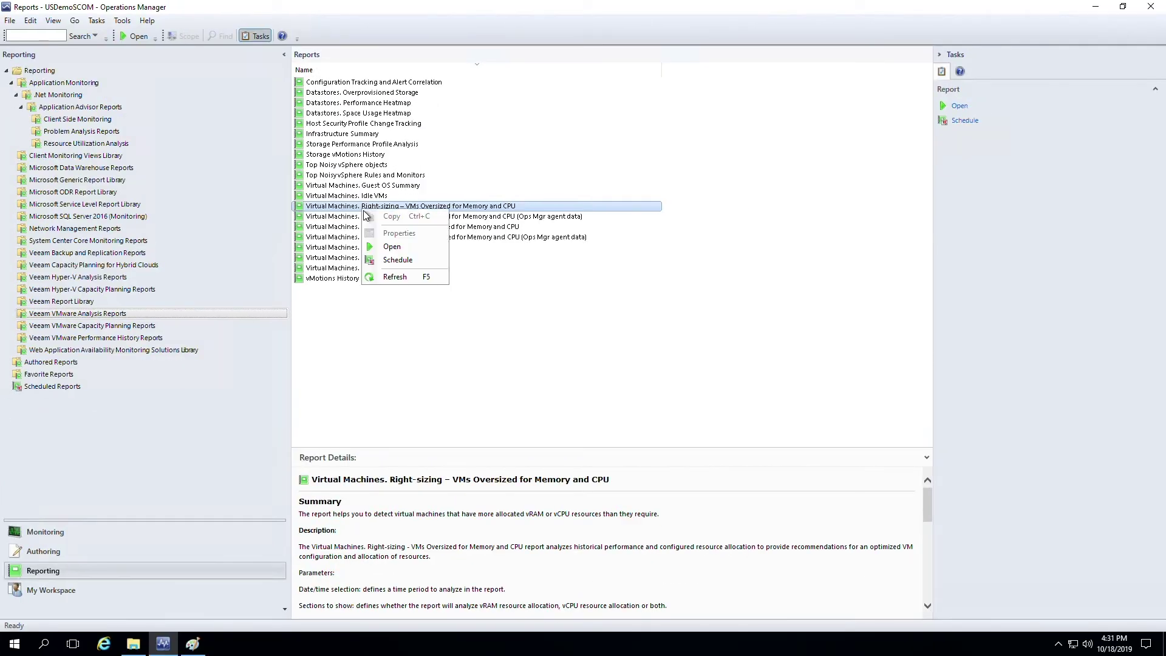
left_click(392, 248)
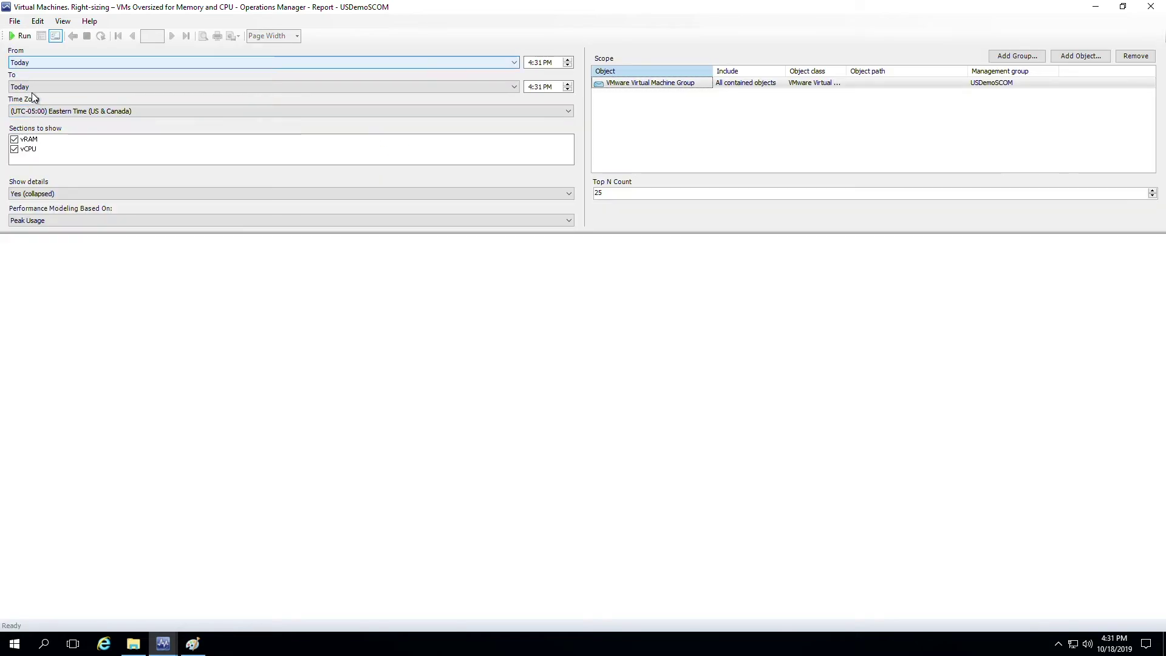
Set the report's start date to the first day of the previous month and run the report
left_click(28, 62)
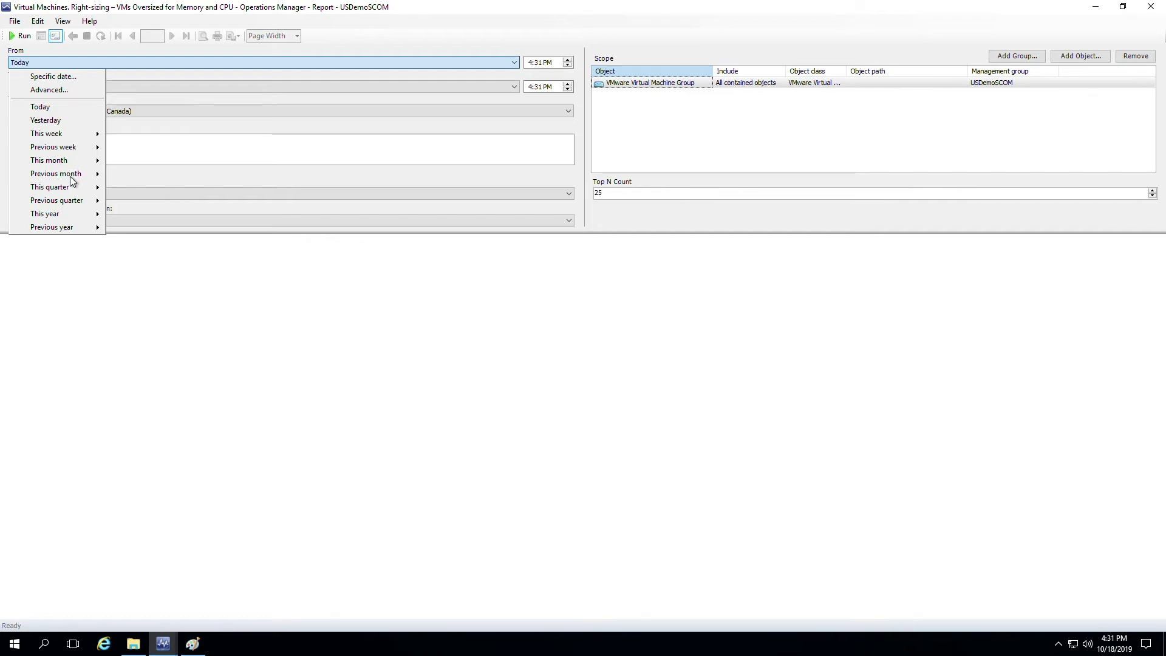
mouse_move(90, 177)
left_click(128, 176)
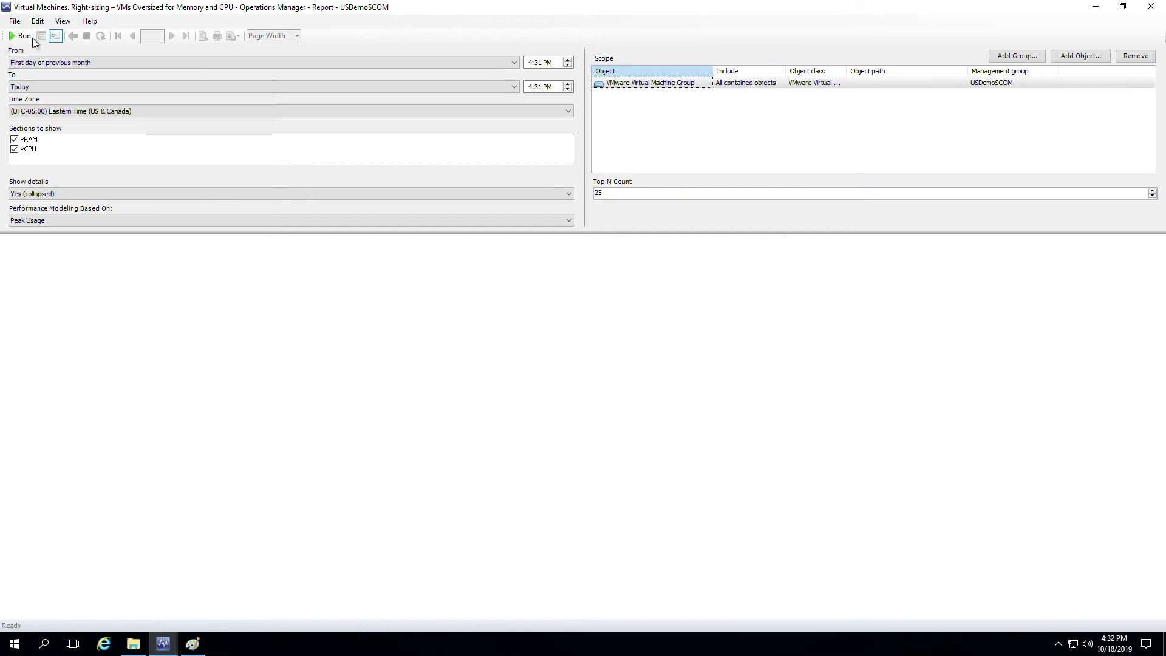
left_click(21, 36)
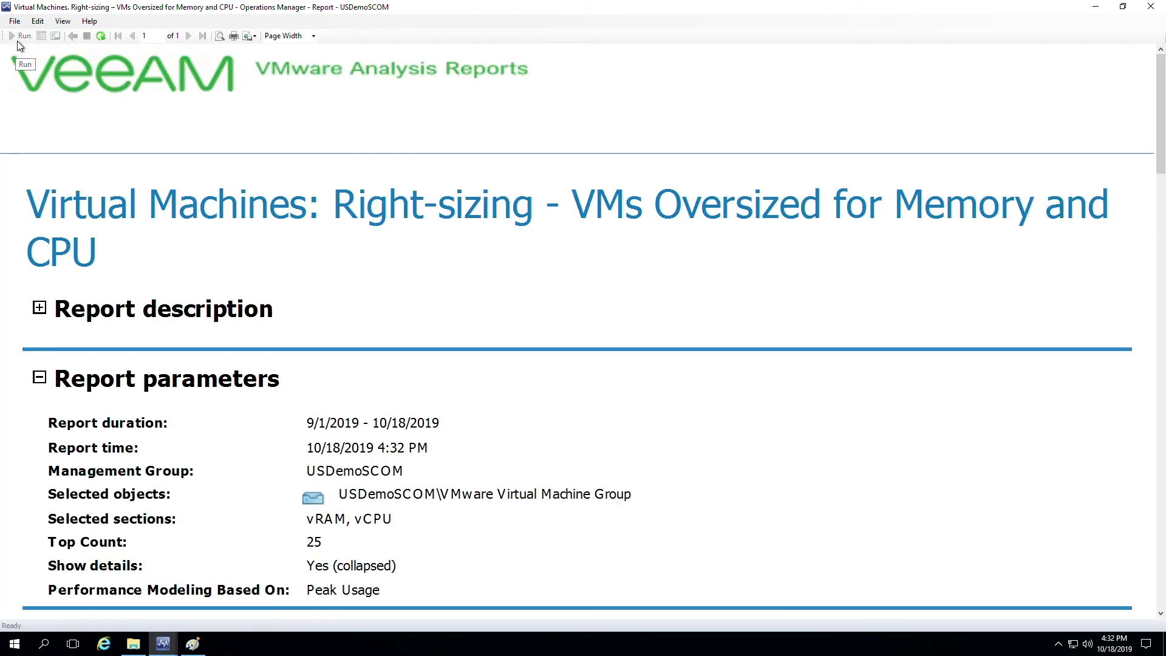
Examine the report parameters, the RAM analysis summary, and the memory table's current and recommended vRAM allocations for each oversized machine
scroll(125, 322, "down", 3)
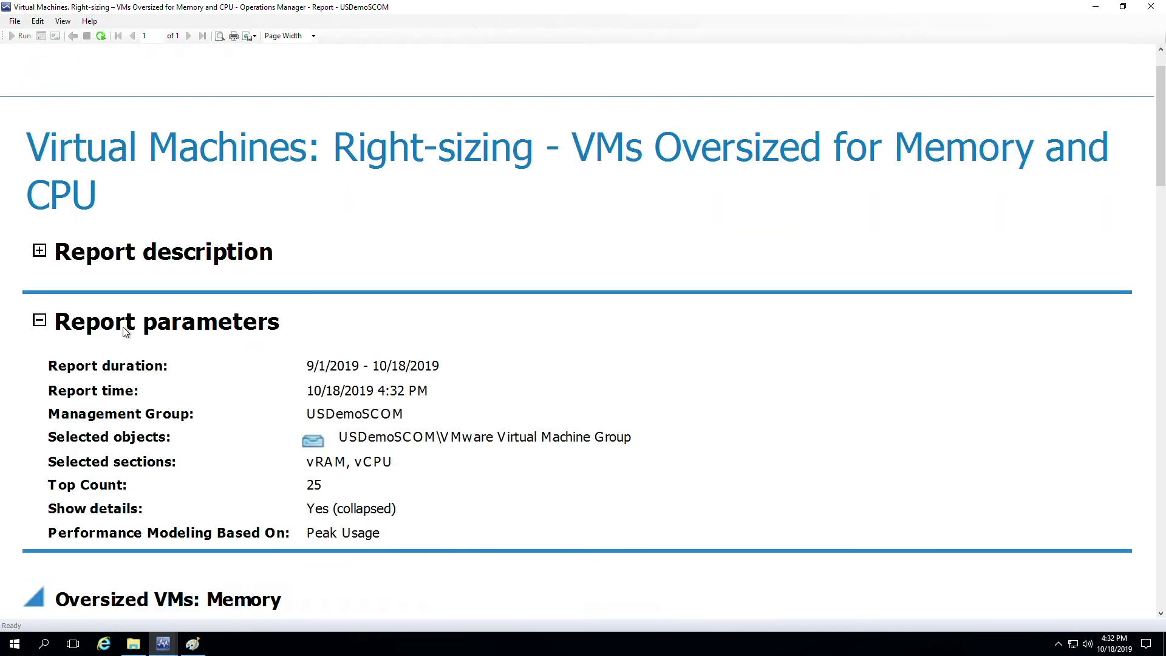
scroll(144, 361, "down", 2)
scroll(143, 361, "down", 1)
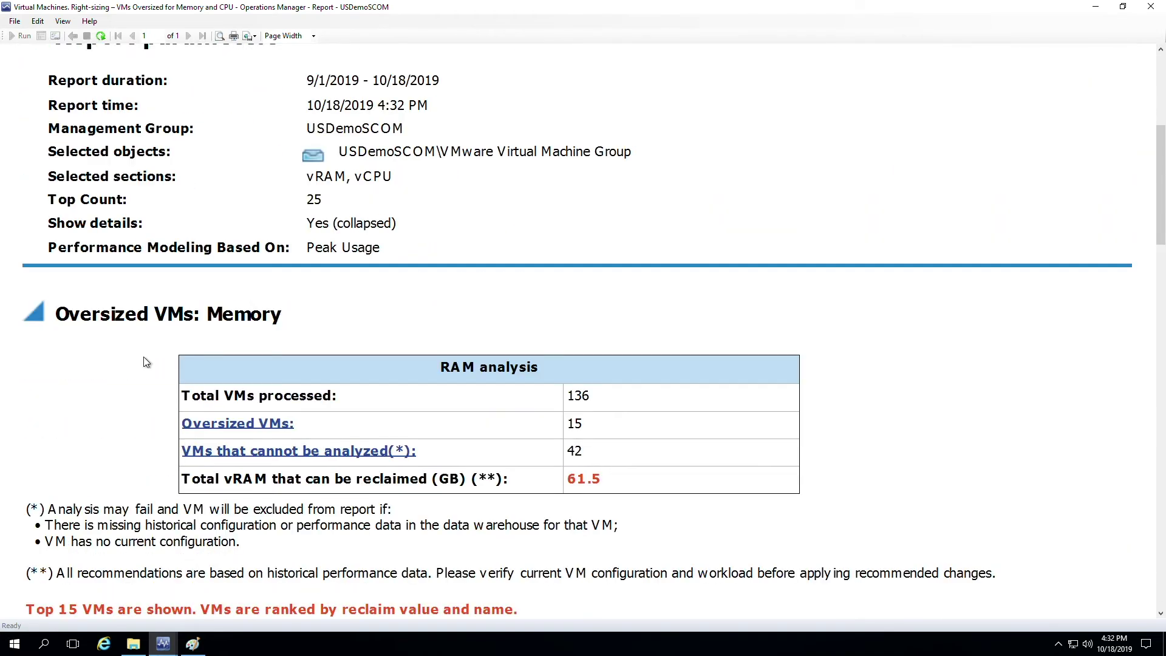
scroll(146, 362, "down", 1)
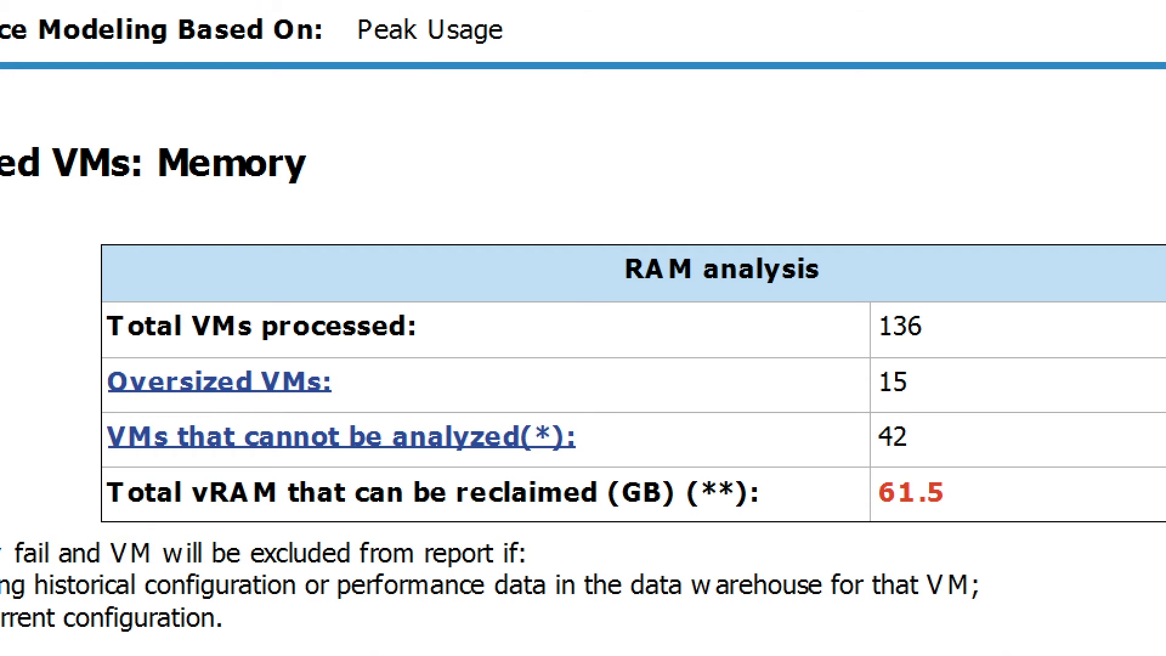
scroll(260, 359, "down", 5)
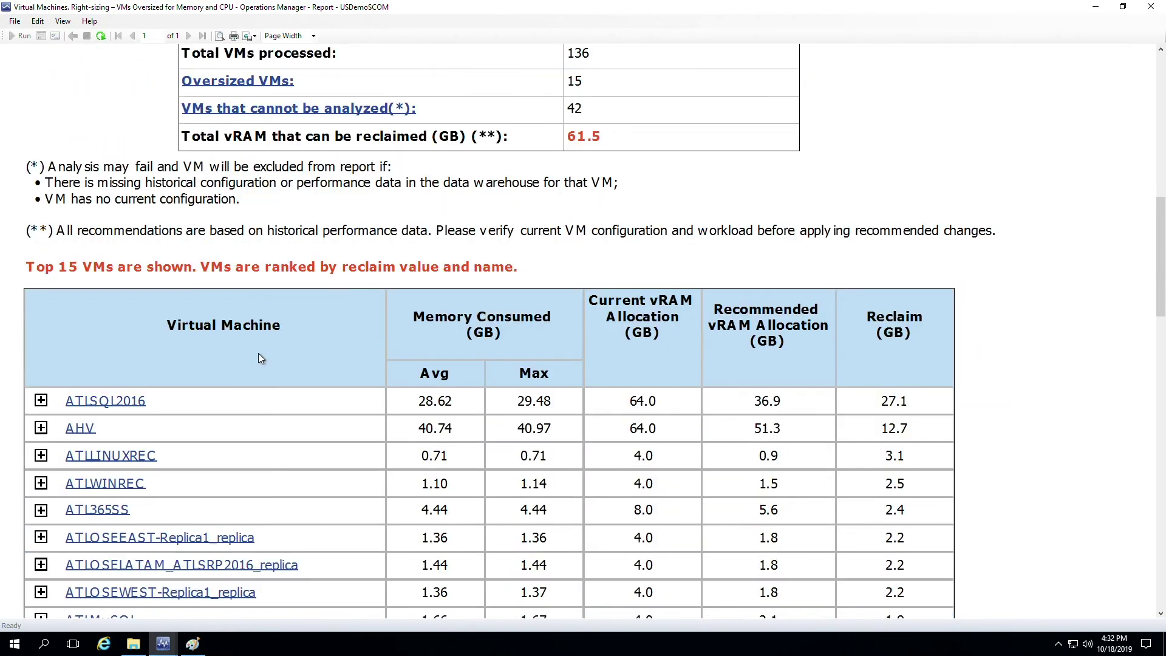
scroll(523, 380, "down", 1)
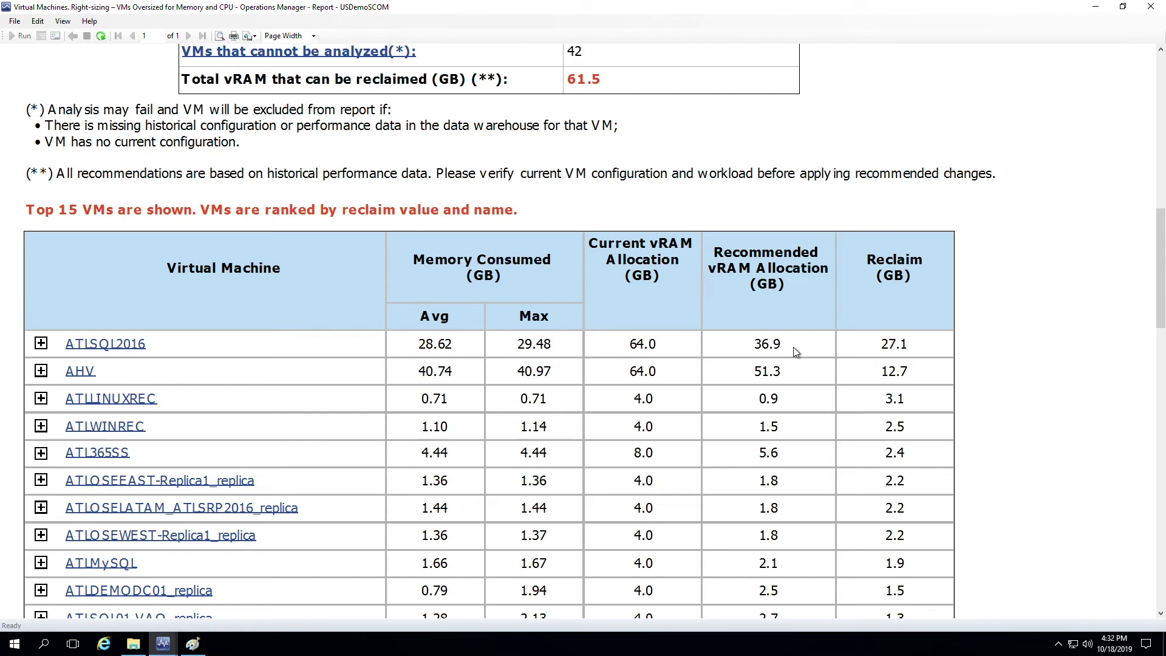
scroll(793, 347, "down", 1)
scroll(779, 279, "down", 1)
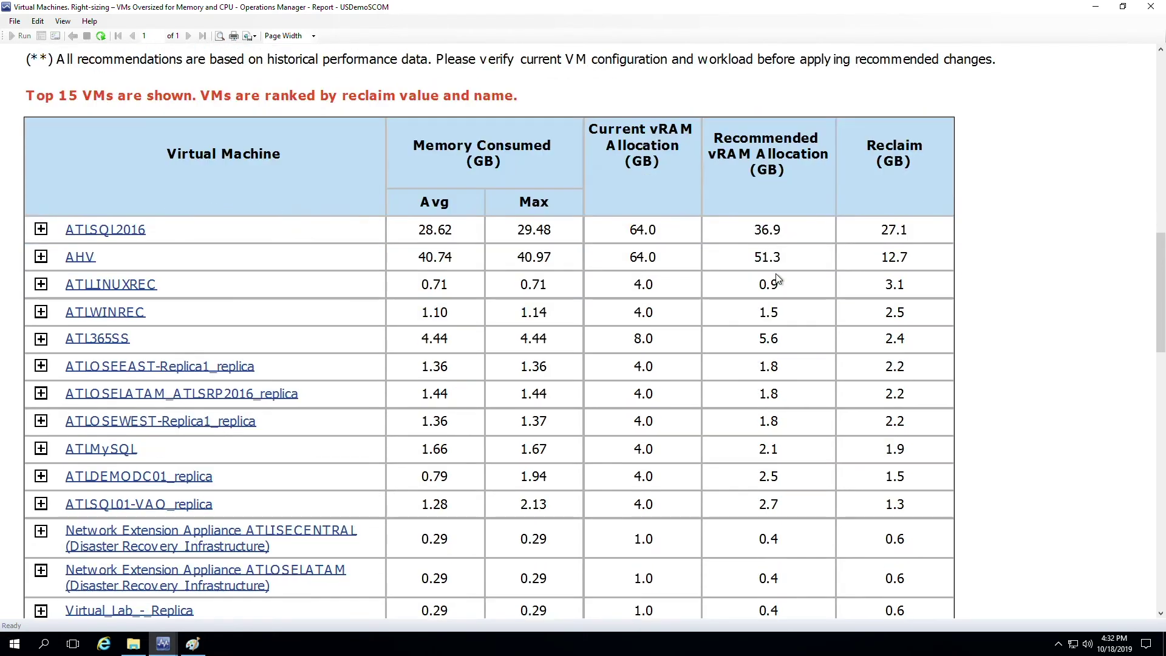
scroll(779, 279, "down", 3)
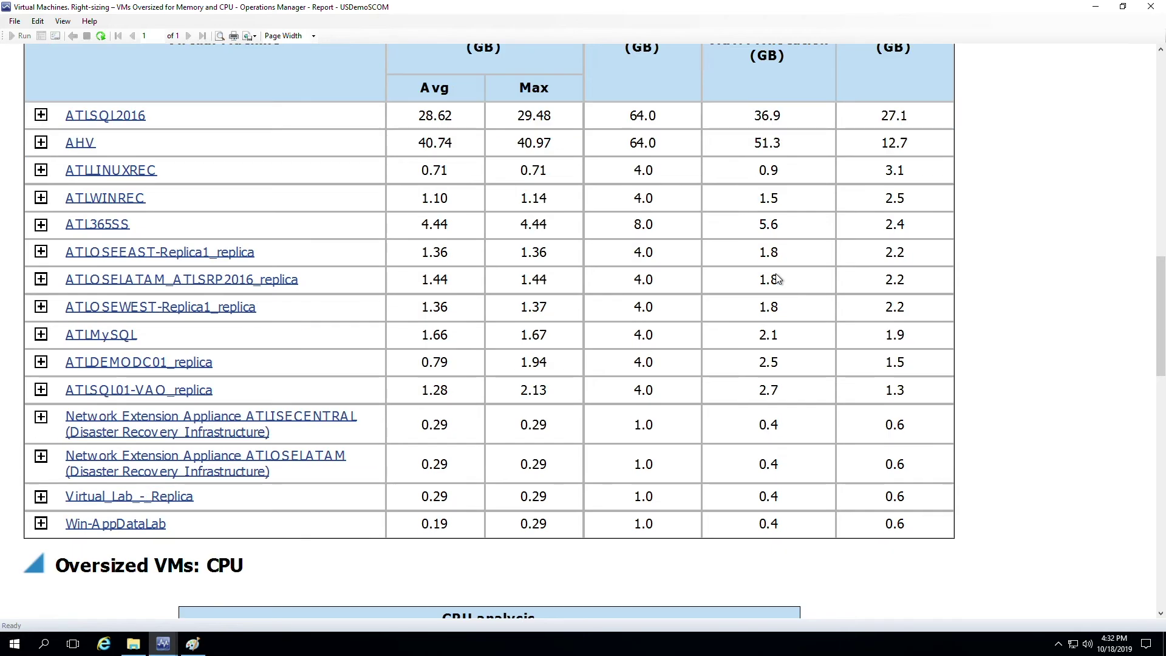
scroll(779, 279, "up", 2)
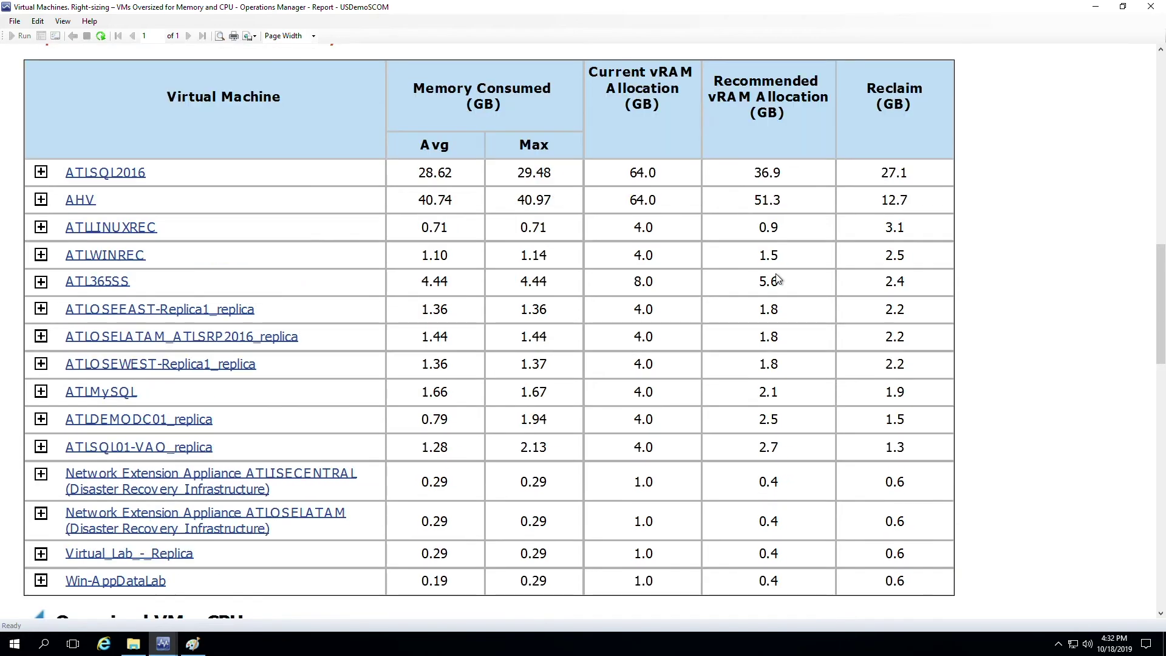
Review the CPU analysis summary and the oversized machines' CPU usage, current and recommended vCPU allocations, and reclaimable vCPUs
scroll(777, 280, "down", 5)
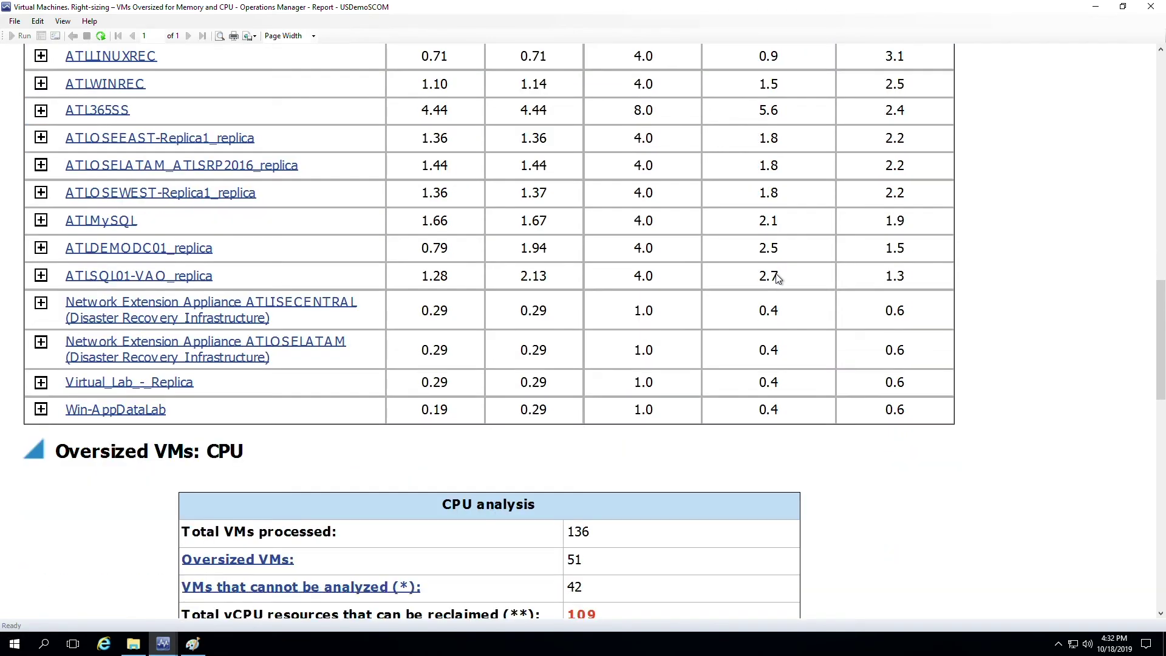
scroll(778, 278, "down", 2)
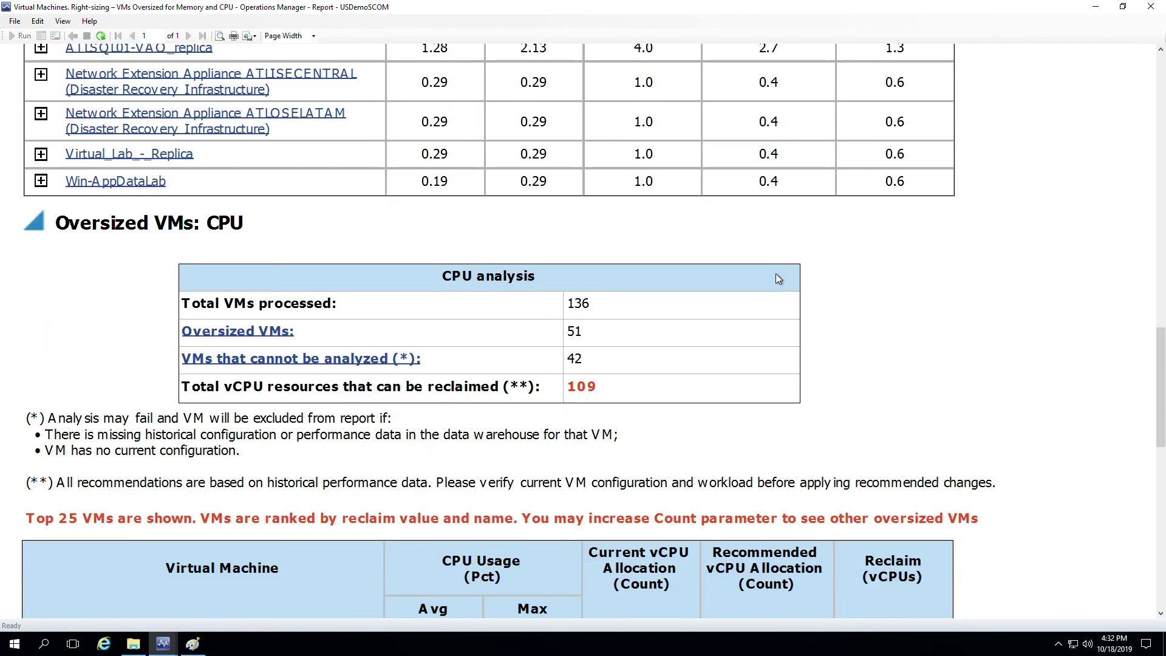
scroll(777, 278, "down", 1)
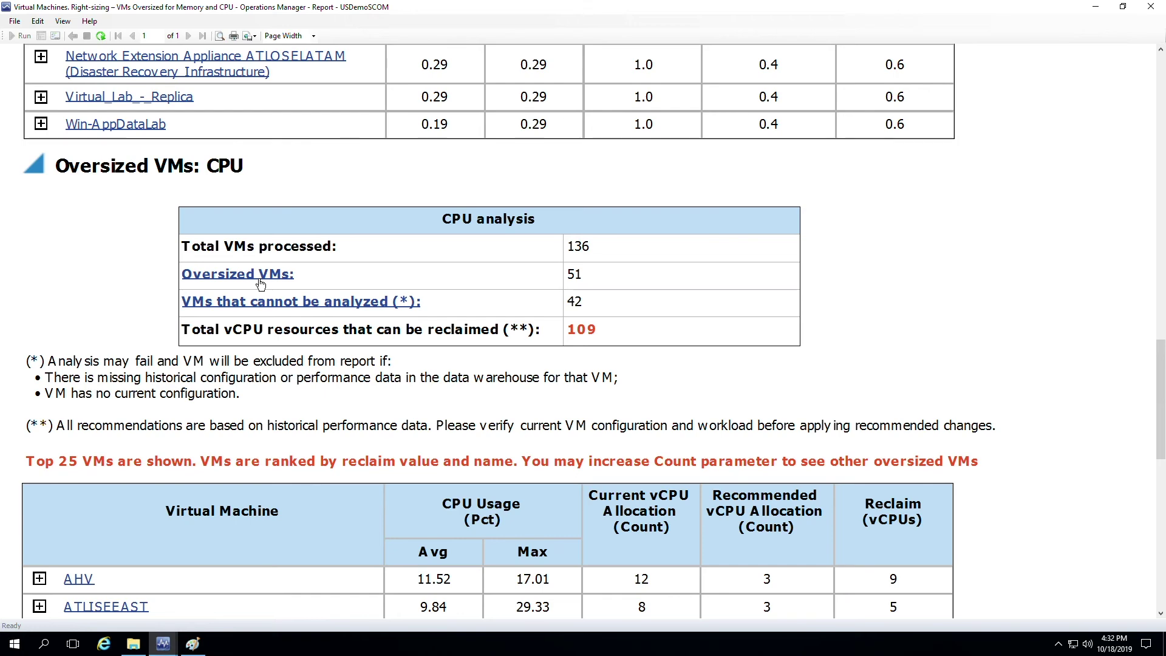
scroll(260, 284, "down", 6)
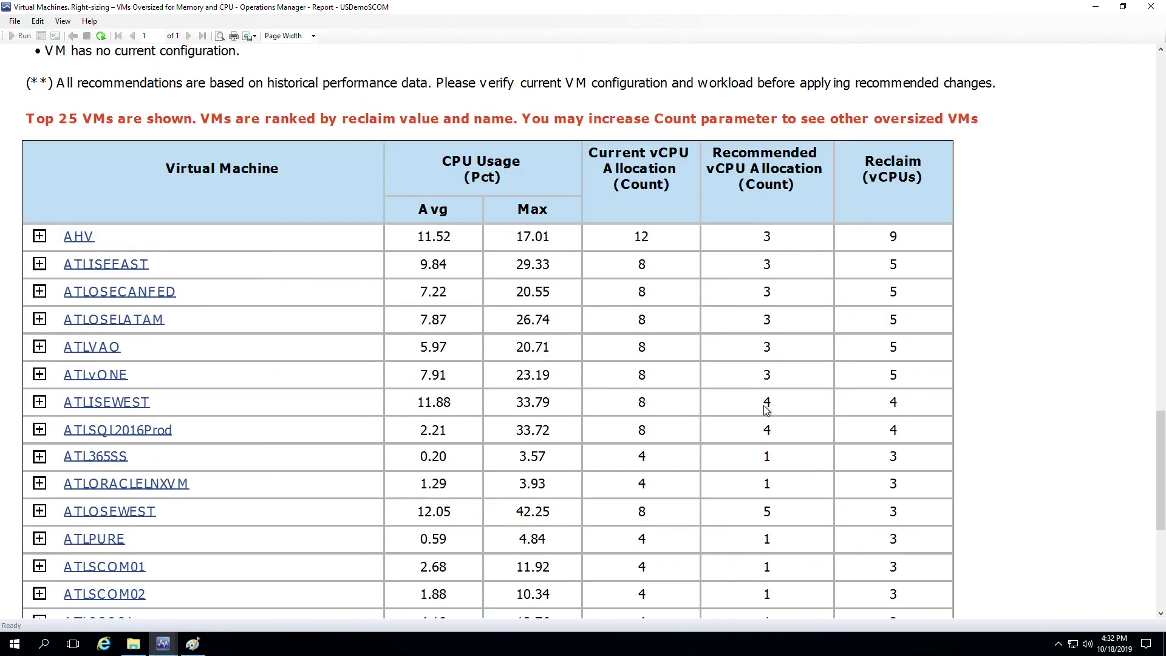
scroll(765, 411, "down", 3)
scroll(766, 411, "down", 3)
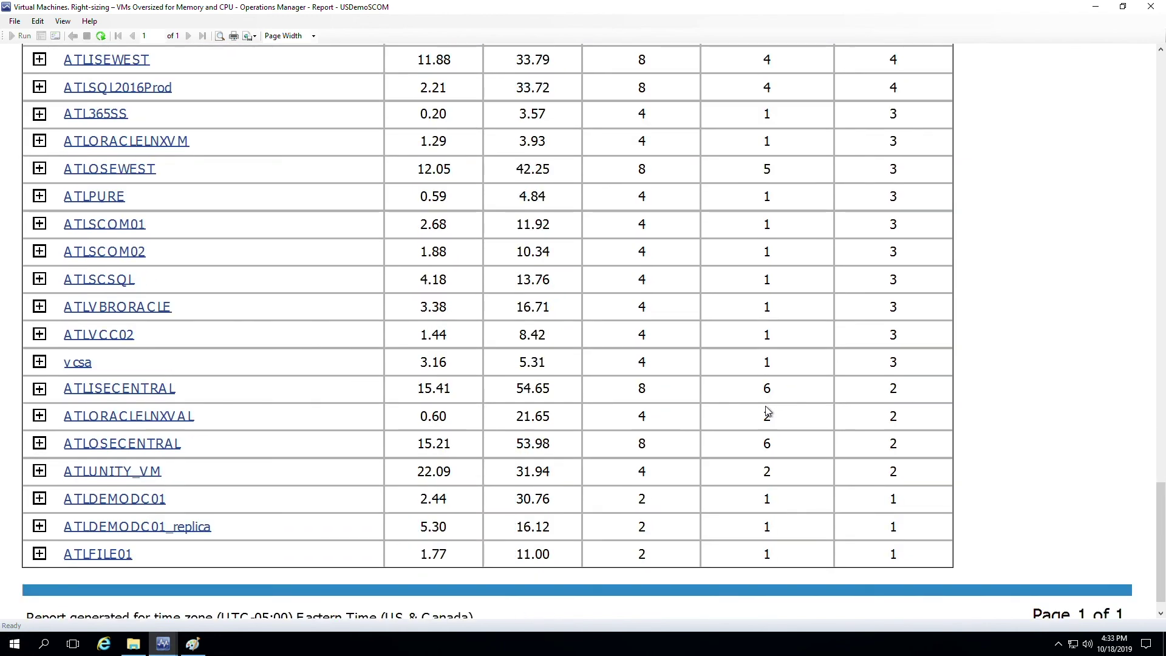
scroll(767, 412, "down", 1)
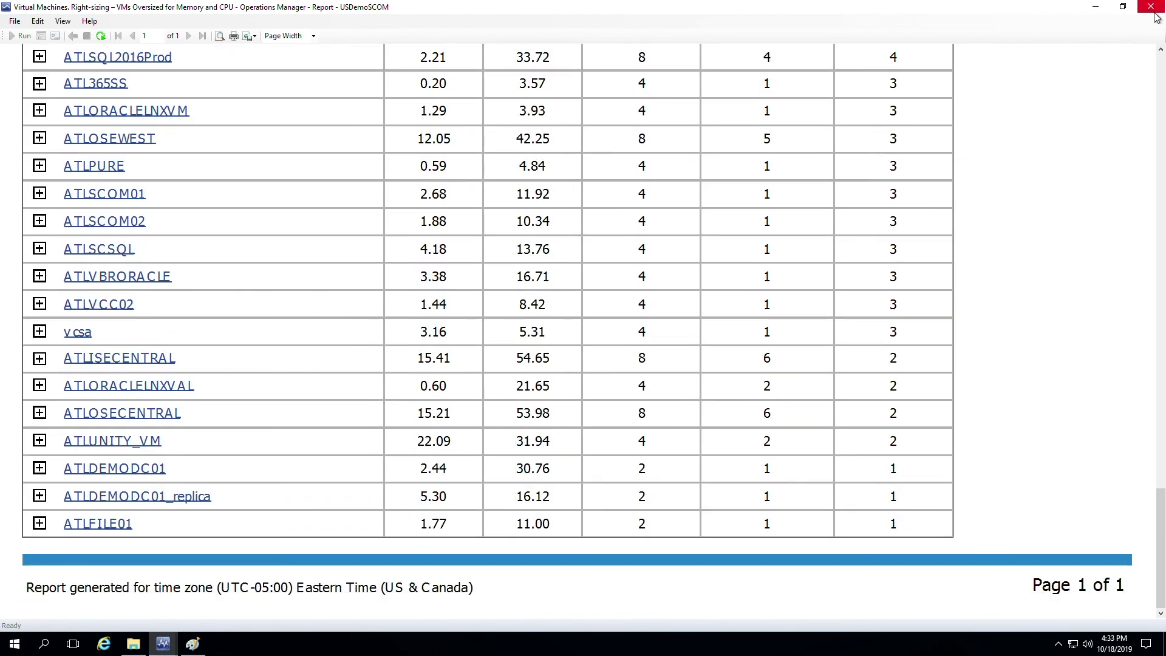